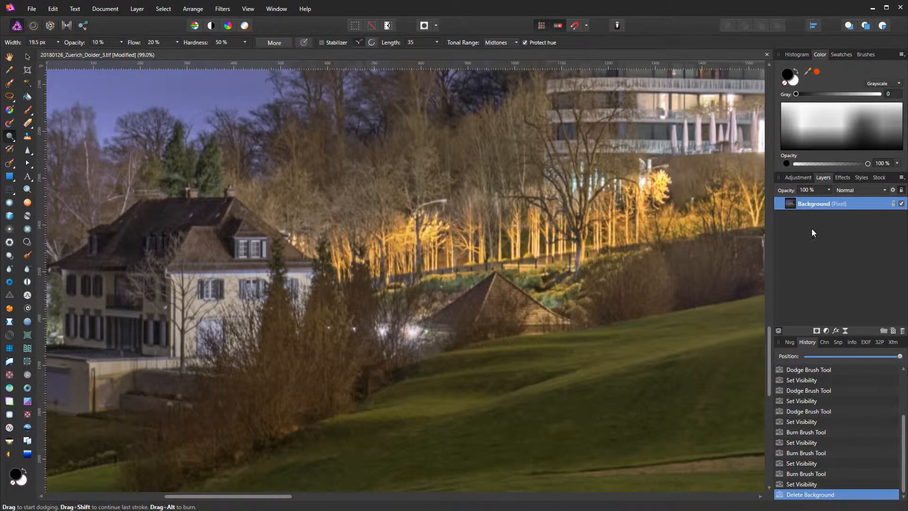
# Duplicate the Background layer and dodge the house's dark left roof slope with the tonal range set to Shadows, comparing before and after
pyautogui.rightClick(821, 204)
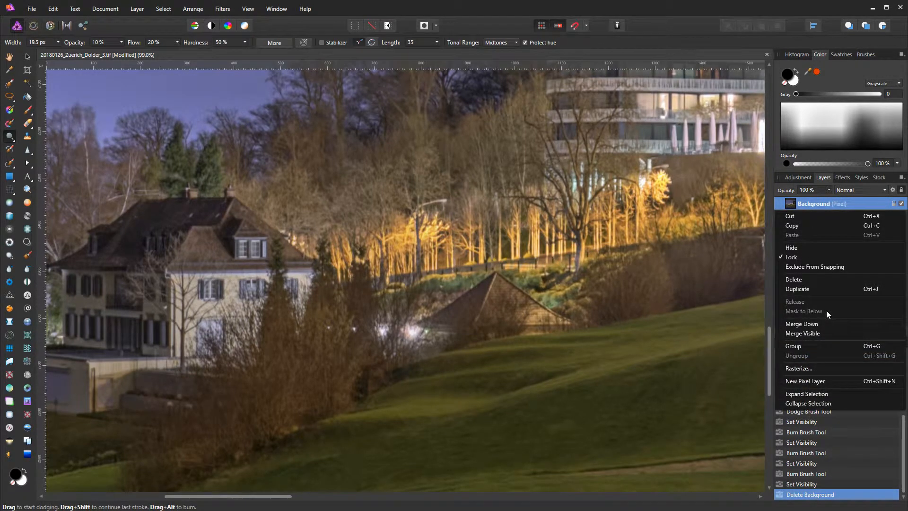
pyautogui.click(813, 289)
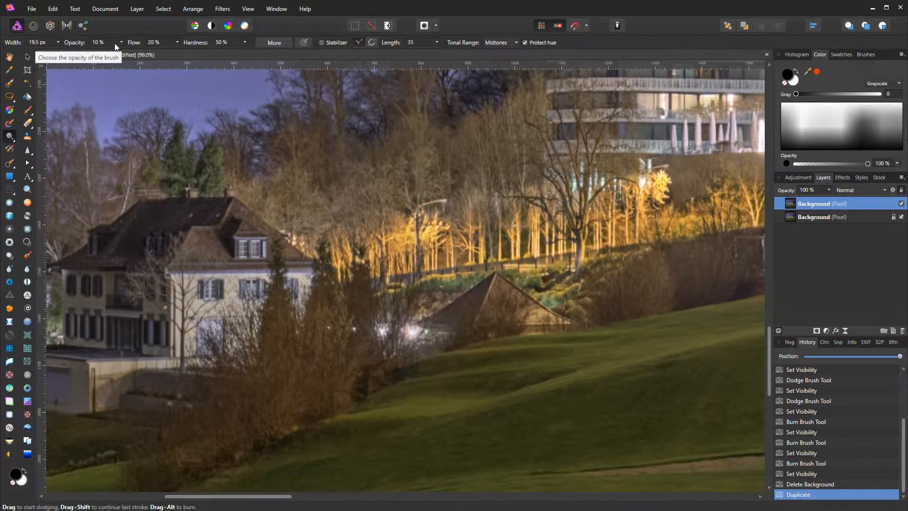
pyautogui.click(515, 43)
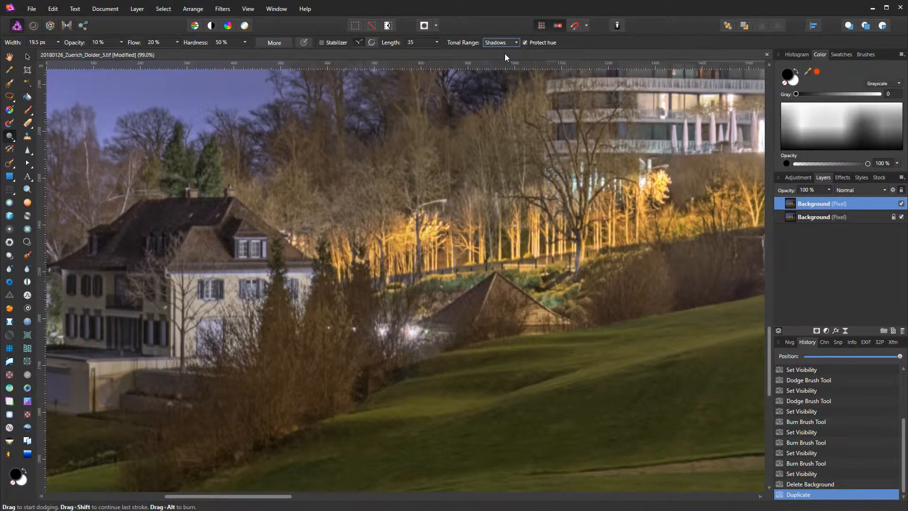
pyautogui.click(504, 53)
pyautogui.moveTo(148, 201)
pyautogui.mouseDown()
pyautogui.moveTo(129, 210)
pyautogui.moveTo(170, 202)
pyautogui.moveTo(192, 214)
pyautogui.moveTo(200, 204)
pyautogui.moveTo(226, 204)
pyautogui.moveTo(153, 248)
pyautogui.moveTo(150, 233)
pyautogui.moveTo(157, 256)
pyautogui.moveTo(51, 266)
pyautogui.moveTo(77, 253)
pyautogui.moveTo(99, 225)
pyautogui.moveTo(89, 256)
pyautogui.moveTo(138, 204)
pyautogui.moveTo(131, 235)
pyautogui.moveTo(147, 217)
pyautogui.moveTo(138, 249)
pyautogui.moveTo(159, 221)
pyautogui.moveTo(153, 246)
pyautogui.moveTo(171, 226)
pyautogui.moveTo(162, 250)
pyautogui.moveTo(184, 208)
pyautogui.moveTo(177, 217)
pyautogui.moveTo(219, 202)
pyautogui.moveTo(220, 215)
pyautogui.moveTo(226, 203)
pyautogui.moveTo(142, 202)
pyautogui.moveTo(121, 226)
pyautogui.moveTo(95, 233)
pyautogui.moveTo(119, 234)
pyautogui.moveTo(121, 250)
pyautogui.moveTo(164, 231)
pyautogui.moveTo(166, 247)
pyautogui.moveTo(186, 211)
pyautogui.moveTo(219, 212)
pyautogui.moveTo(162, 201)
pyautogui.moveTo(54, 266)
pyautogui.moveTo(116, 248)
pyautogui.mouseUp()
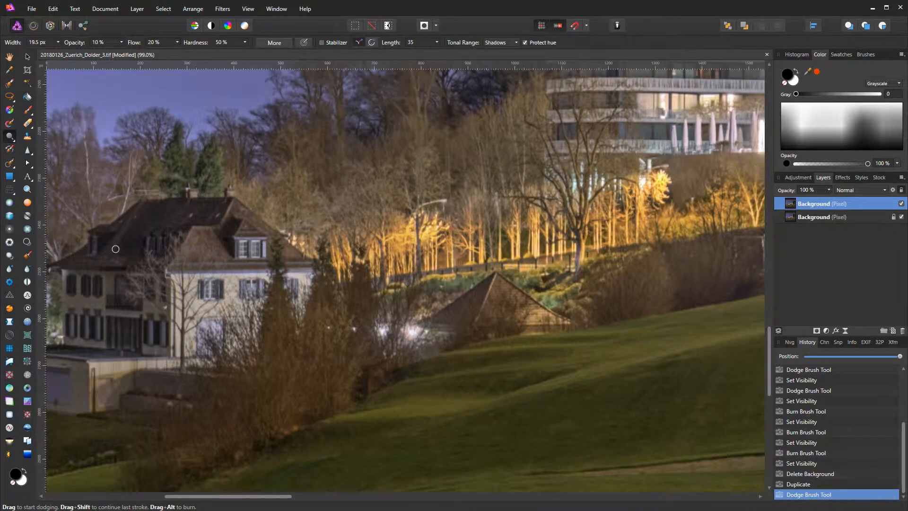
pyautogui.click(902, 203)
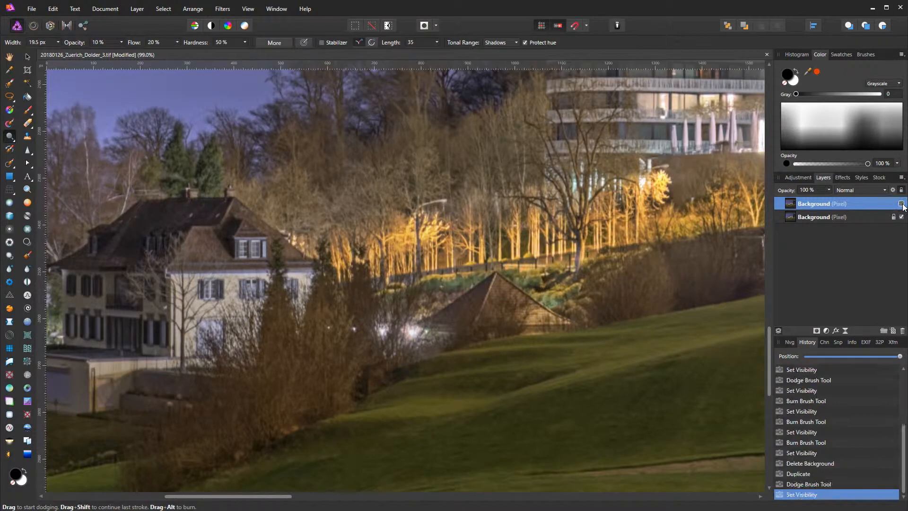
pyautogui.click(901, 204)
# Dodge the shadows of the left roof slope again and compare the image with the duplicate layer hidden and shown
pyautogui.click(147, 207)
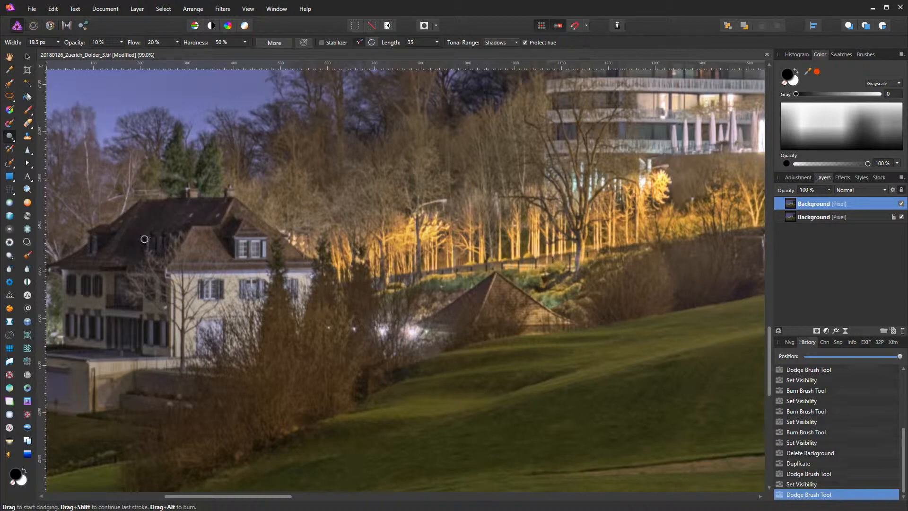
pyautogui.click(901, 204)
pyautogui.click(901, 204)
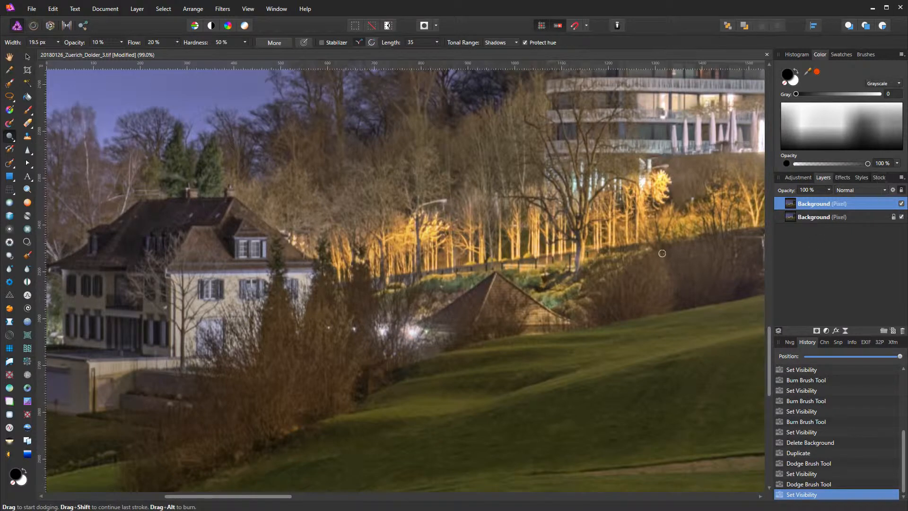
# Dodge the left roof slope with the tonal range set to Midtones and compare it with the original
pyautogui.click(509, 41)
pyautogui.click(505, 64)
pyautogui.moveTo(167, 256)
pyautogui.mouseDown()
pyautogui.moveTo(130, 233)
pyautogui.moveTo(140, 205)
pyautogui.moveTo(134, 212)
pyautogui.moveTo(163, 199)
pyautogui.moveTo(222, 202)
pyautogui.moveTo(193, 222)
pyautogui.moveTo(197, 209)
pyautogui.moveTo(132, 211)
pyautogui.moveTo(114, 225)
pyautogui.moveTo(159, 219)
pyautogui.moveTo(160, 236)
pyautogui.moveTo(187, 224)
pyautogui.moveTo(127, 264)
pyautogui.moveTo(49, 265)
pyautogui.moveTo(96, 242)
pyautogui.moveTo(96, 230)
pyautogui.moveTo(109, 240)
pyautogui.moveTo(139, 207)
pyautogui.moveTo(150, 236)
pyautogui.moveTo(186, 218)
pyautogui.mouseUp()
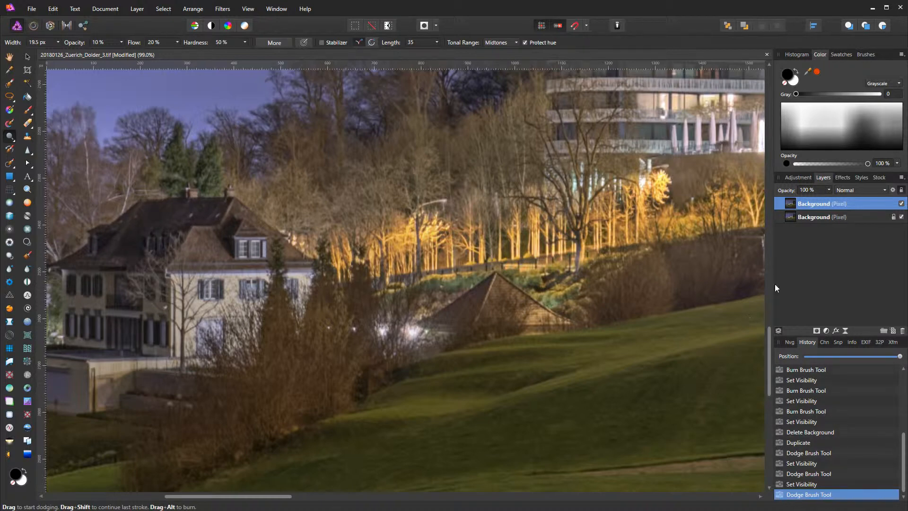
pyautogui.click(900, 204)
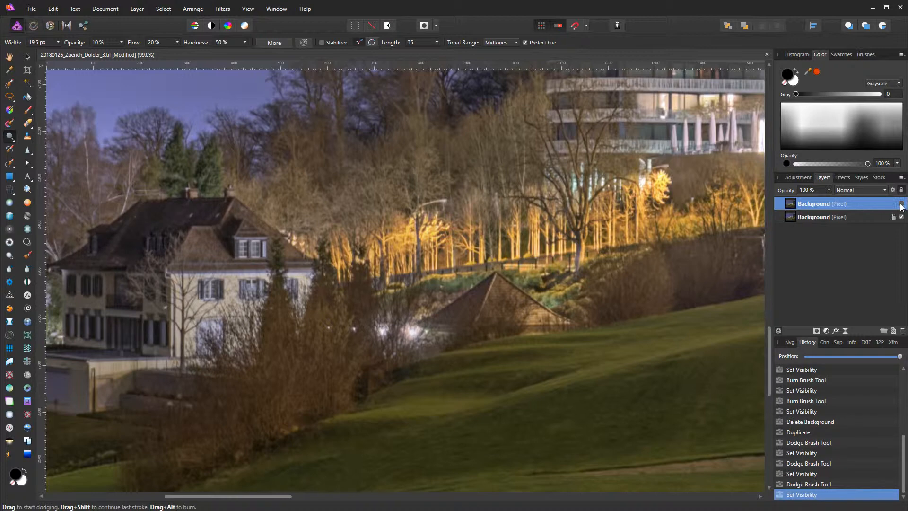
# Darken the house's right roof slope above the dormer with the Burn Brush in the Highlights range, checking it against the original
pyautogui.click(14, 142)
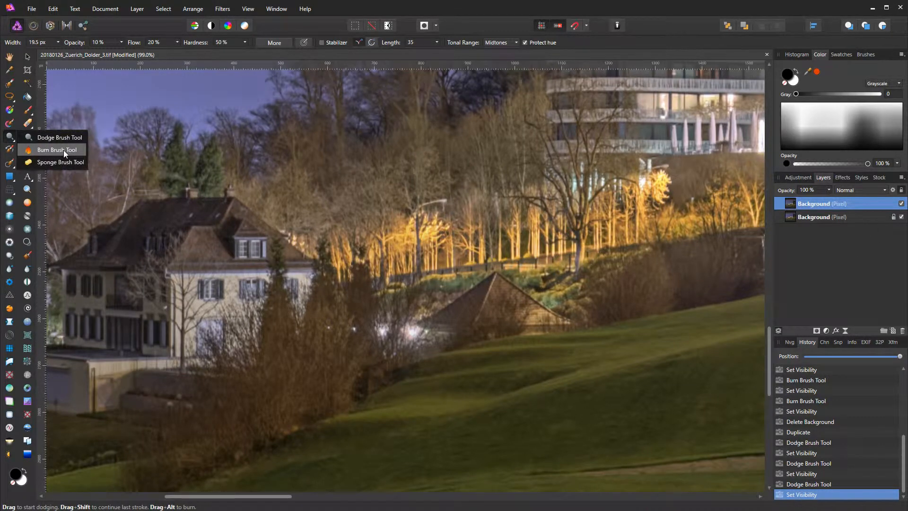
pyautogui.click(64, 151)
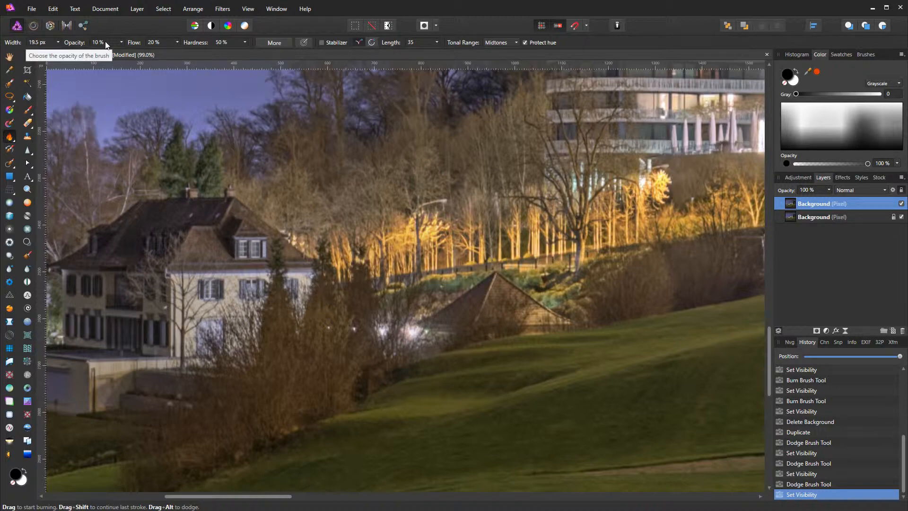
pyautogui.click(503, 43)
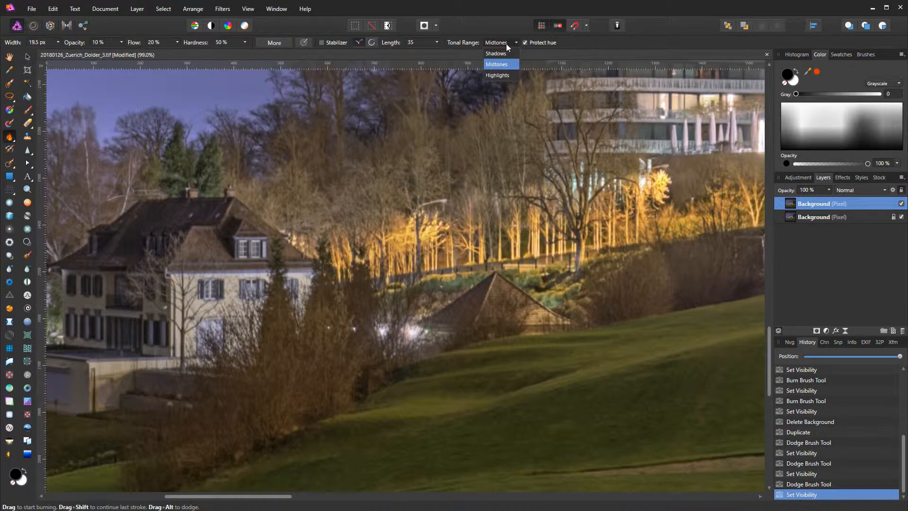
pyautogui.click(501, 76)
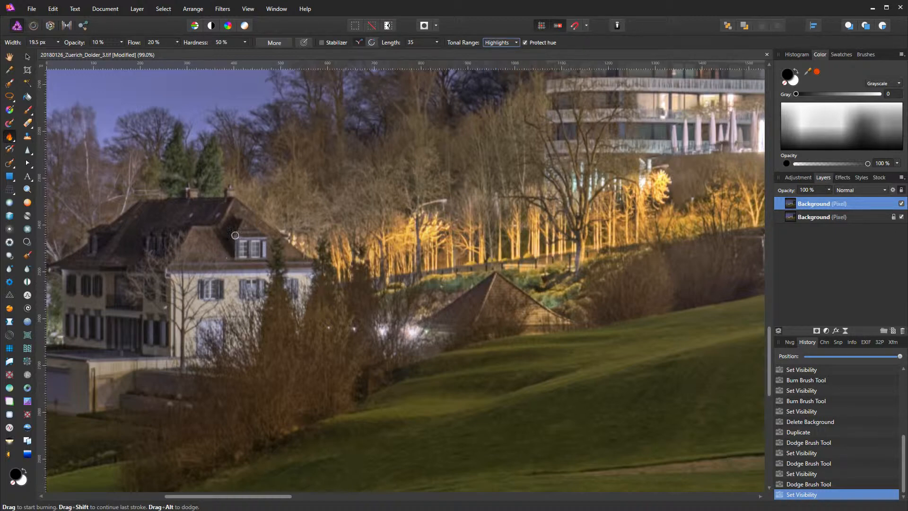
pyautogui.moveTo(240, 220); pyautogui.dragTo(239, 221)
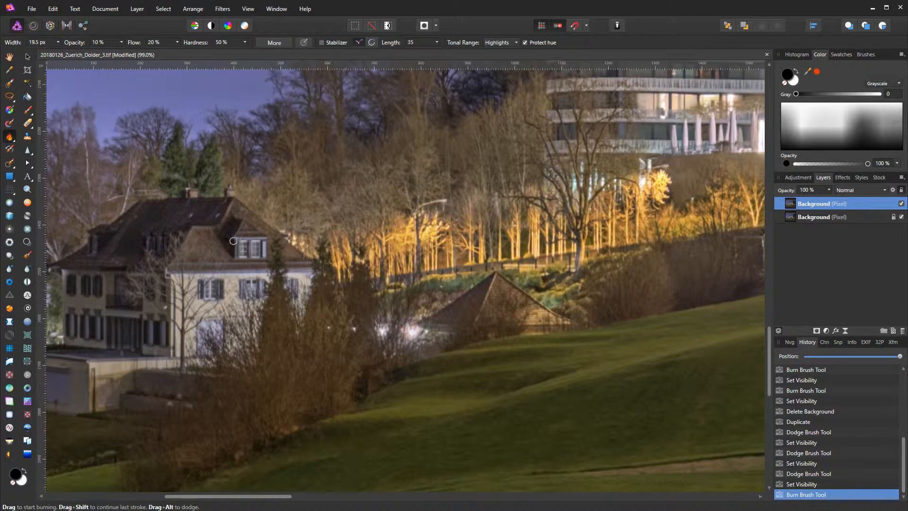
pyautogui.moveTo(244, 215); pyautogui.dragTo(241, 214)
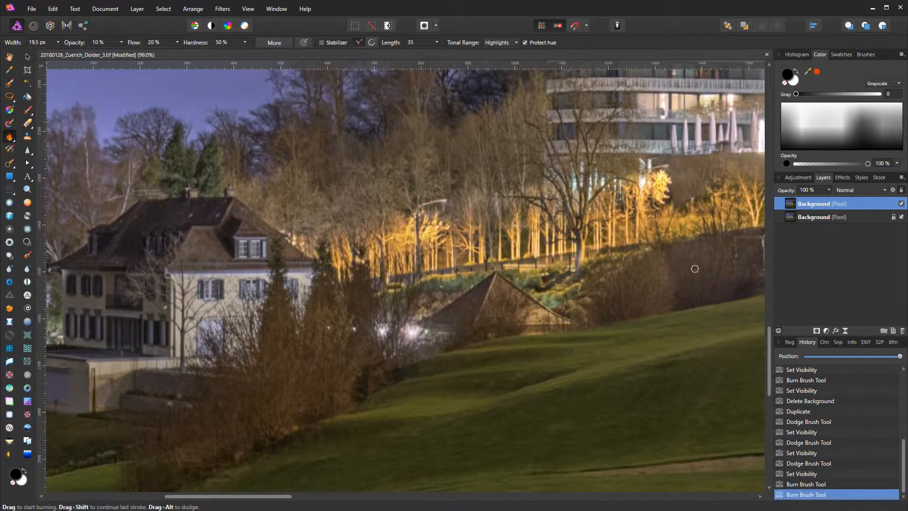
pyautogui.click(901, 204)
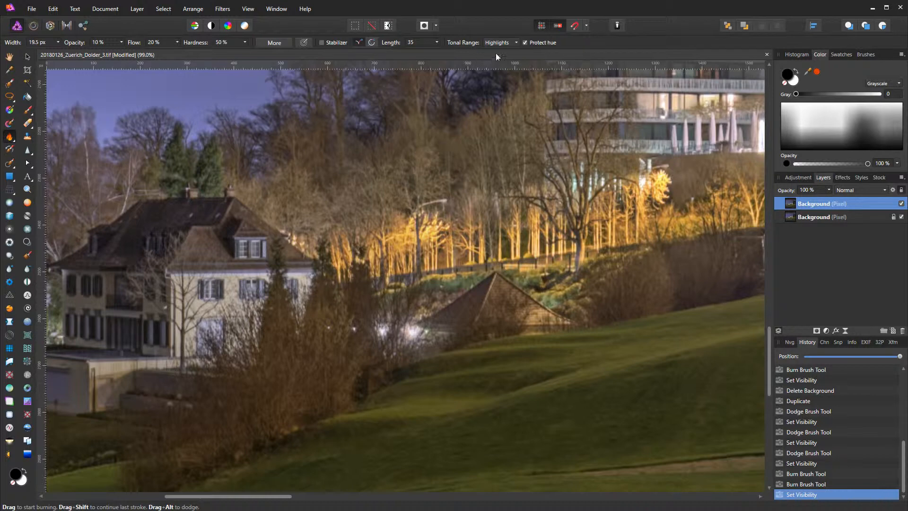
# Burn the right roof slope from ridge to eaves with the tonal range set to Midtones, and compare before and after
pyautogui.click(501, 42)
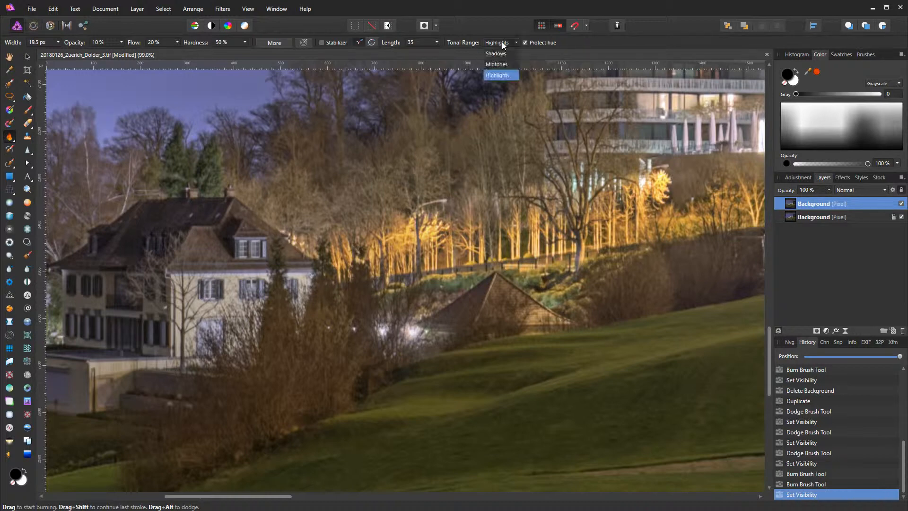
pyautogui.click(495, 66)
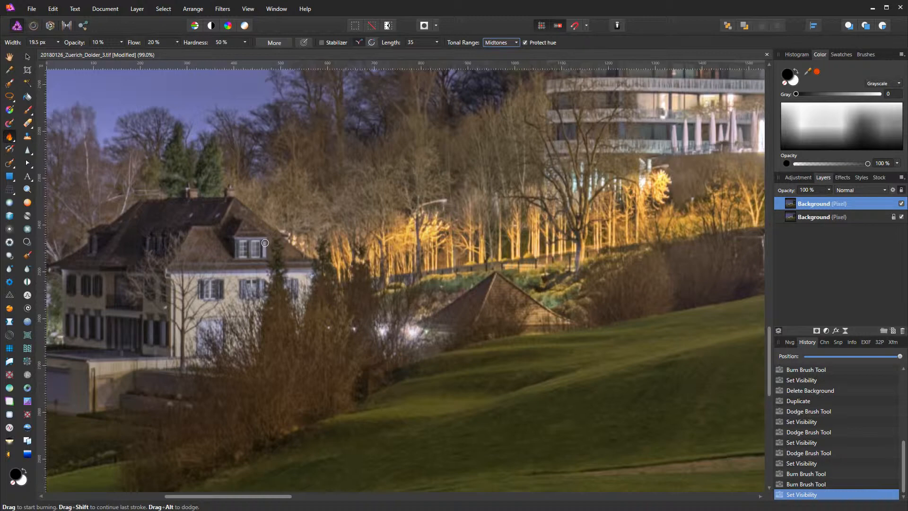
pyautogui.moveTo(233, 210)
pyautogui.mouseDown()
pyautogui.moveTo(233, 202)
pyautogui.moveTo(302, 264)
pyautogui.mouseUp()
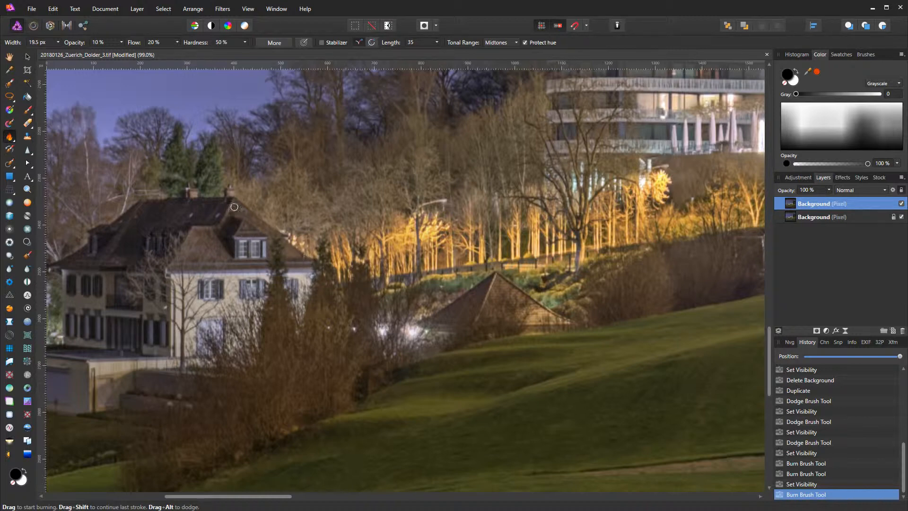
pyautogui.moveTo(232, 208)
pyautogui.mouseDown()
pyautogui.moveTo(220, 226)
pyautogui.moveTo(197, 226)
pyautogui.moveTo(173, 268)
pyautogui.moveTo(199, 235)
pyautogui.moveTo(194, 256)
pyautogui.moveTo(216, 246)
pyautogui.moveTo(214, 266)
pyautogui.moveTo(243, 242)
pyautogui.moveTo(228, 266)
pyautogui.moveTo(312, 259)
pyautogui.moveTo(267, 233)
pyautogui.moveTo(258, 245)
pyautogui.moveTo(242, 212)
pyautogui.moveTo(230, 212)
pyautogui.moveTo(275, 226)
pyautogui.moveTo(308, 257)
pyautogui.moveTo(230, 222)
pyautogui.moveTo(192, 231)
pyautogui.moveTo(170, 272)
pyautogui.moveTo(199, 257)
pyautogui.moveTo(256, 261)
pyautogui.moveTo(273, 242)
pyautogui.mouseUp()
pyautogui.click(901, 203)
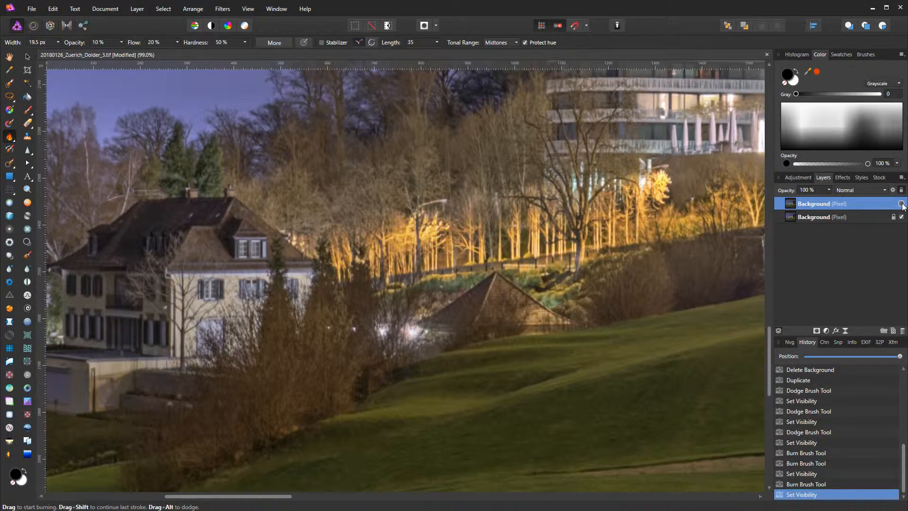
pyautogui.click(901, 204)
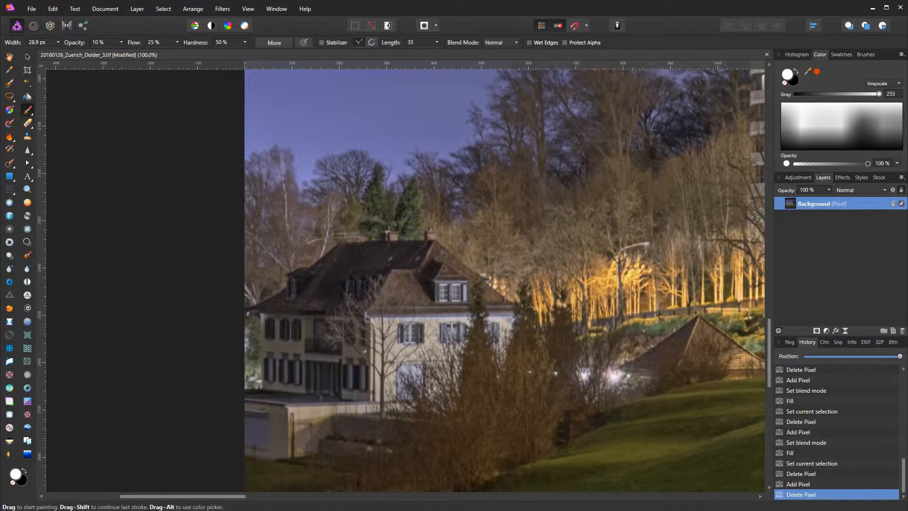
# Add a new pixel layer in Overlay blend mode and fill it with a custom mid-gray at 100% opacity
pyautogui.click(893, 331)
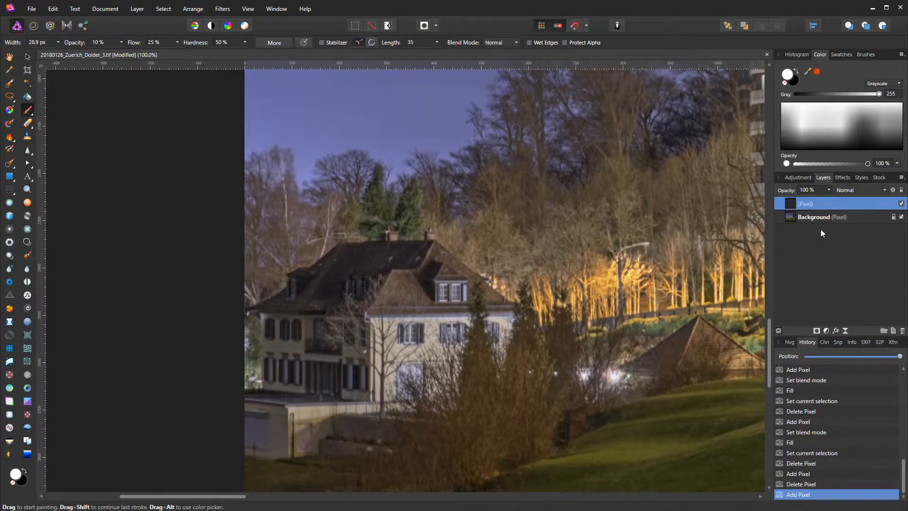
pyautogui.click(855, 190)
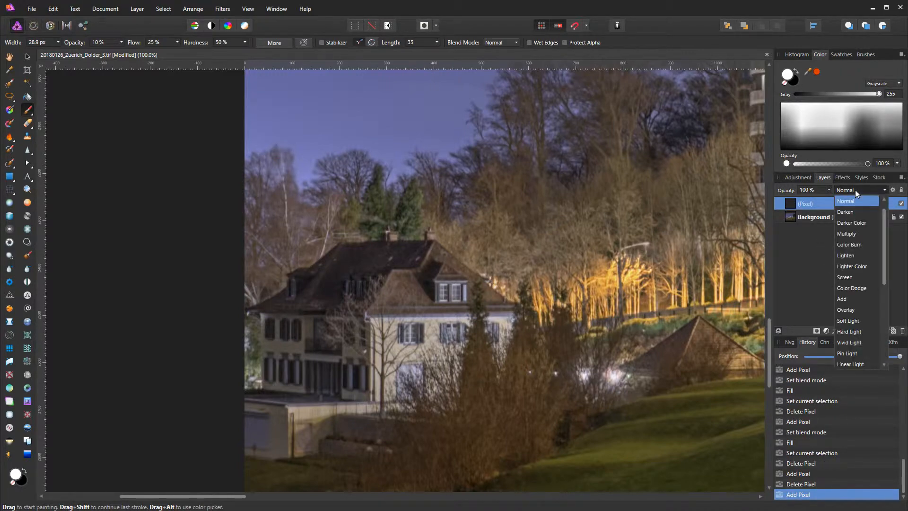
pyautogui.click(852, 310)
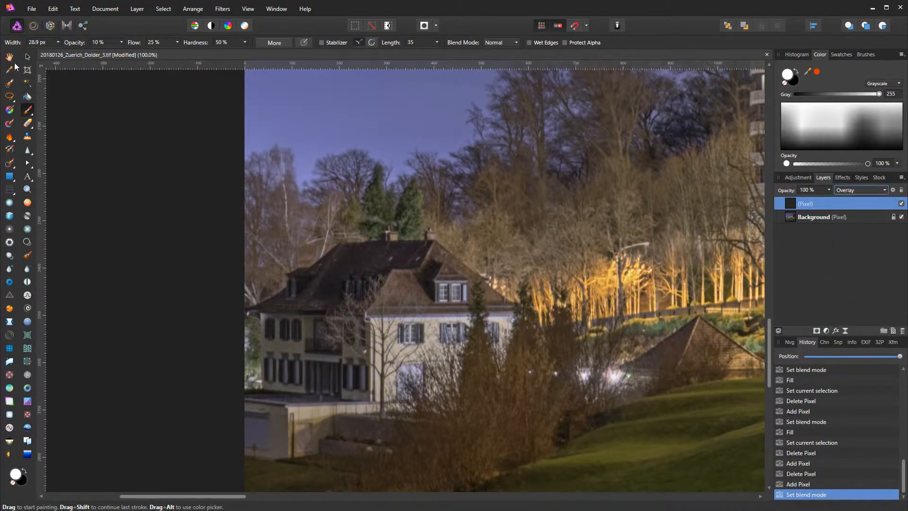
pyautogui.click(53, 9)
pyautogui.click(55, 136)
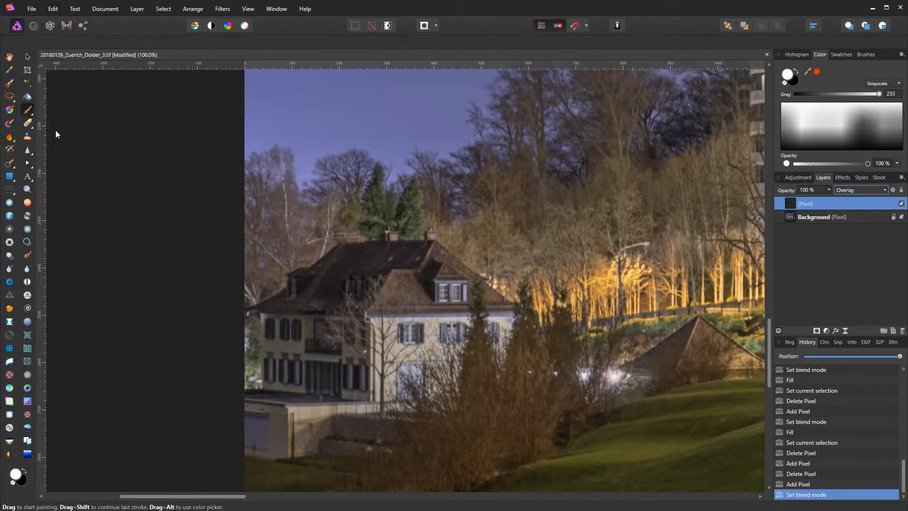
pyautogui.click(698, 411)
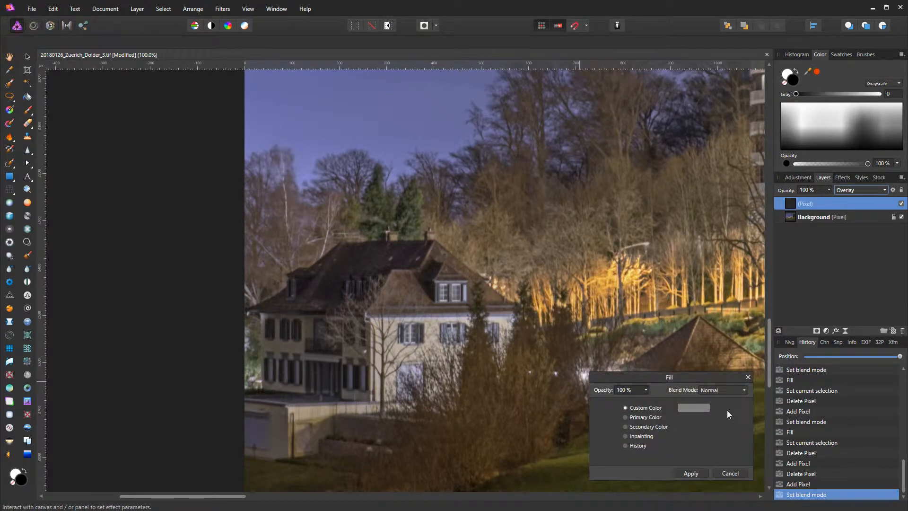
pyautogui.click(690, 473)
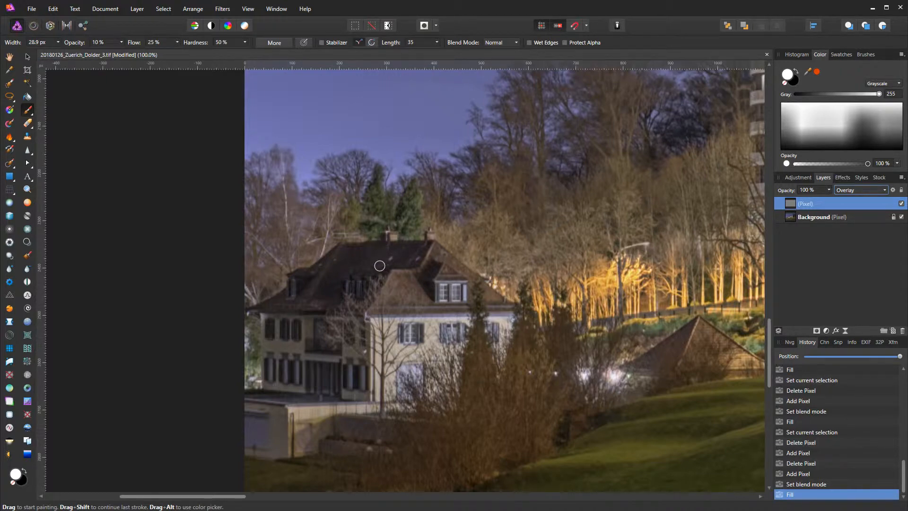
# Lighten the left roof slope by painting white on the gray Overlay layer at 10% brush opacity and 25% flow, comparing before and after
pyautogui.moveTo(379, 266)
pyautogui.mouseDown()
pyautogui.moveTo(287, 351)
pyautogui.moveTo(336, 282)
pyautogui.moveTo(330, 251)
pyautogui.moveTo(326, 258)
pyautogui.mouseUp()
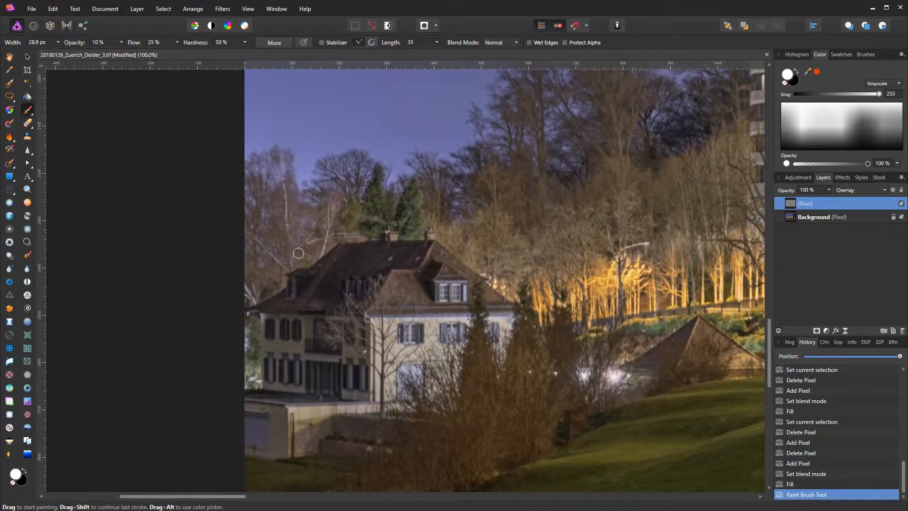
pyautogui.click(901, 204)
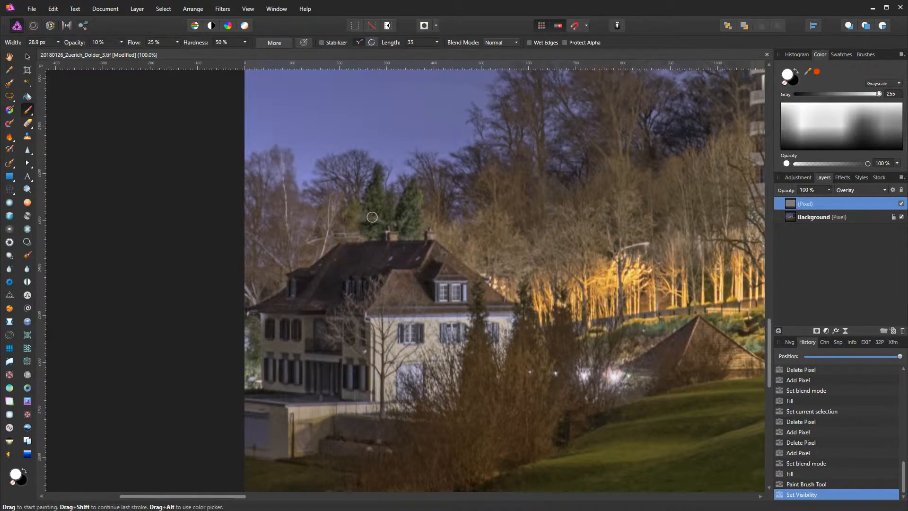
pyautogui.moveTo(347, 257); pyautogui.dragTo(336, 254)
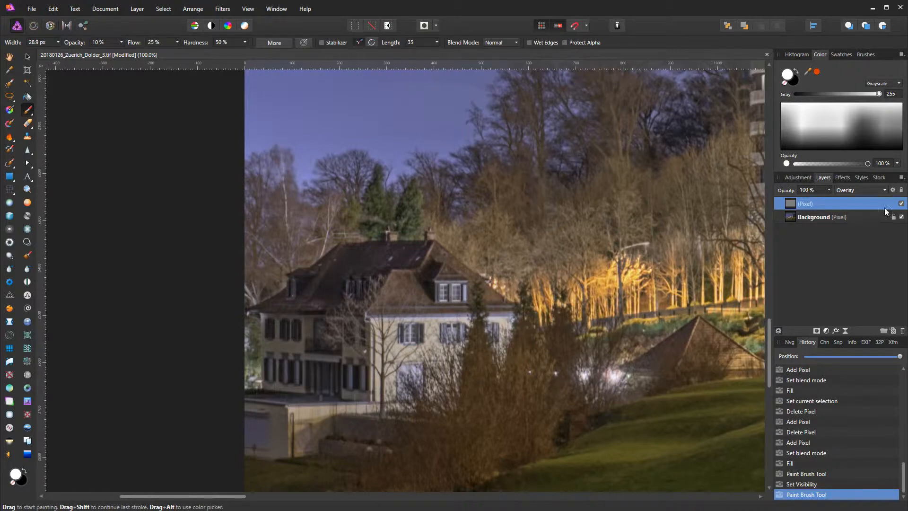
pyautogui.click(900, 204)
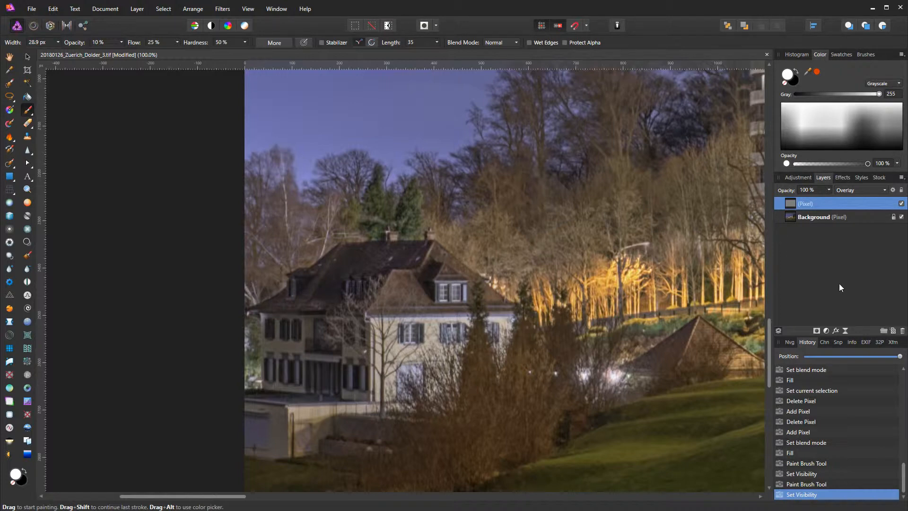
# Swap the brush colour to black and paint over the right roof slope on the Overlay layer to darken it, comparing between strokes
pyautogui.click(797, 71)
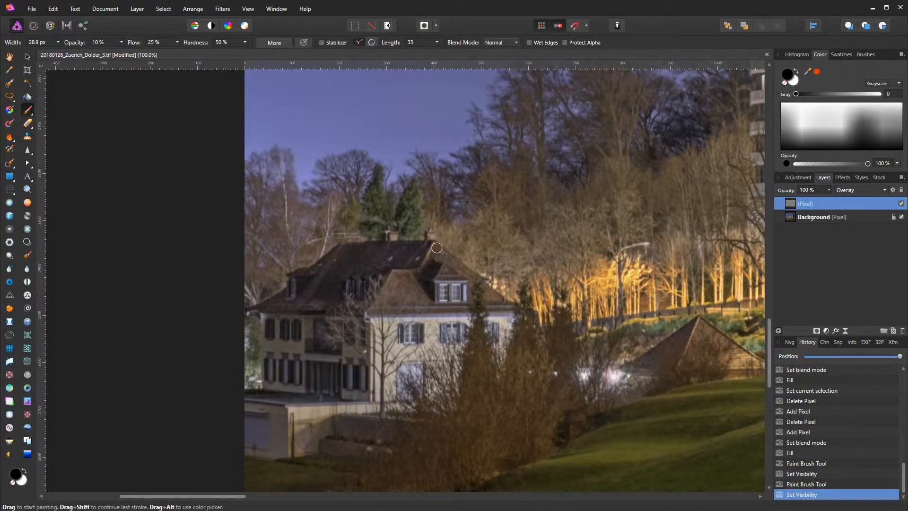
pyautogui.moveTo(435, 255); pyautogui.dragTo(432, 260)
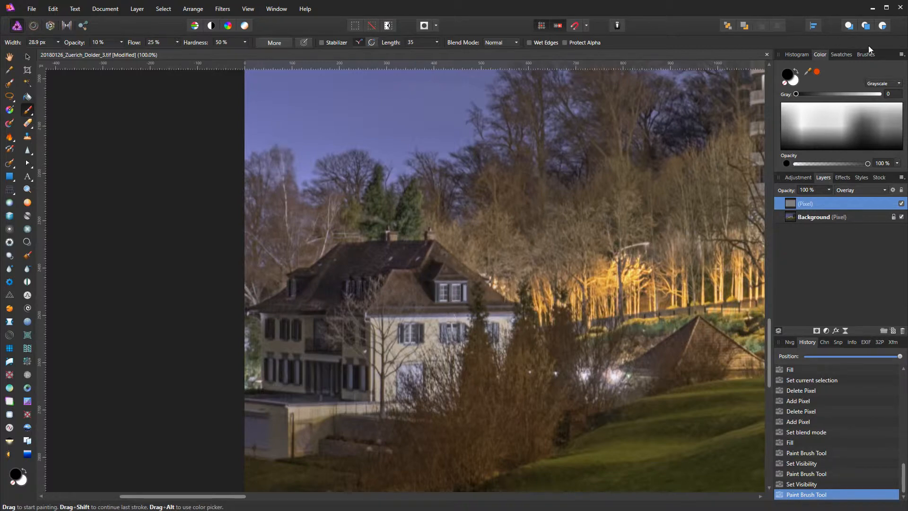
pyautogui.click(901, 204)
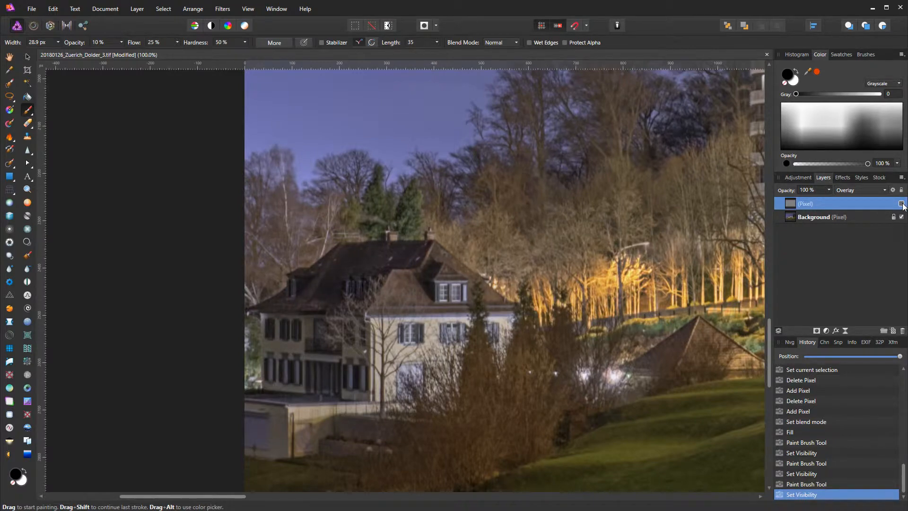
pyautogui.click(901, 204)
pyautogui.click(901, 204)
pyautogui.click(902, 204)
pyautogui.moveTo(435, 247); pyautogui.dragTo(428, 256)
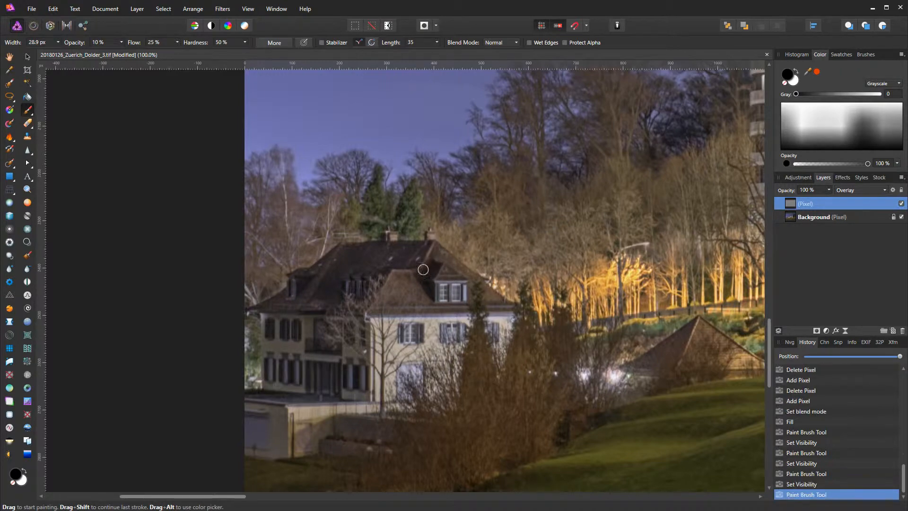
# Paint black again over the roof between the main ridge and the dormer on the Overlay layer, and compare before and after
pyautogui.moveTo(385, 290)
pyautogui.mouseDown()
pyautogui.moveTo(389, 310)
pyautogui.moveTo(414, 292)
pyautogui.moveTo(409, 304)
pyautogui.moveTo(433, 310)
pyautogui.moveTo(486, 298)
pyautogui.moveTo(519, 305)
pyautogui.moveTo(495, 298)
pyautogui.moveTo(440, 248)
pyautogui.moveTo(451, 296)
pyautogui.moveTo(472, 284)
pyautogui.moveTo(510, 306)
pyautogui.moveTo(451, 271)
pyautogui.moveTo(416, 282)
pyautogui.mouseUp()
pyautogui.click(900, 204)
pyautogui.click(900, 203)
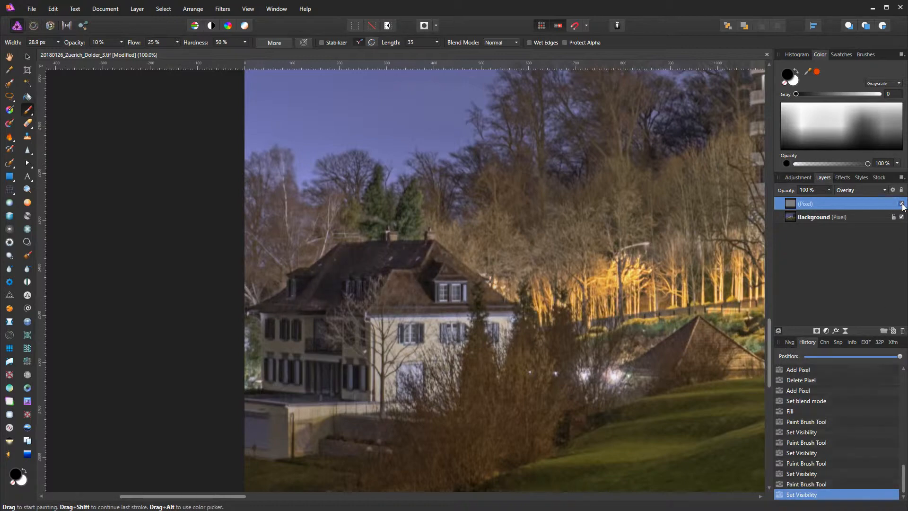
pyautogui.click(901, 203)
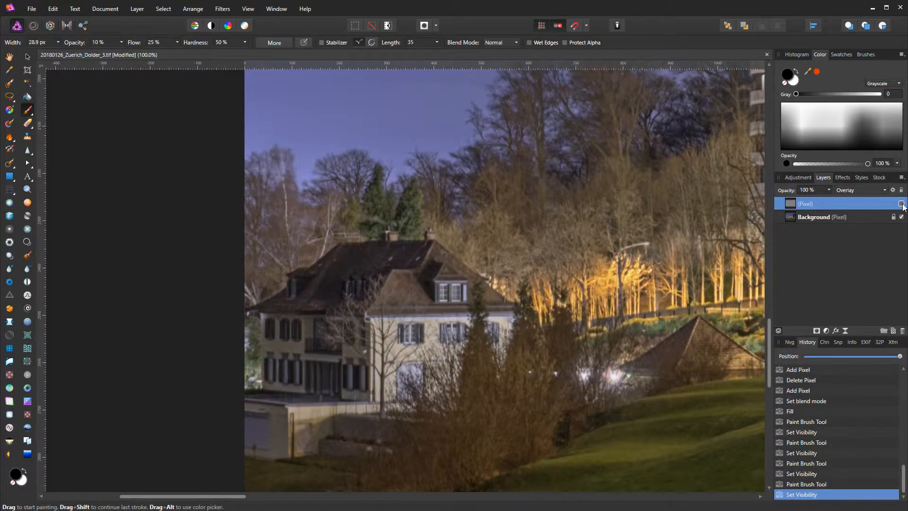
pyautogui.click(901, 203)
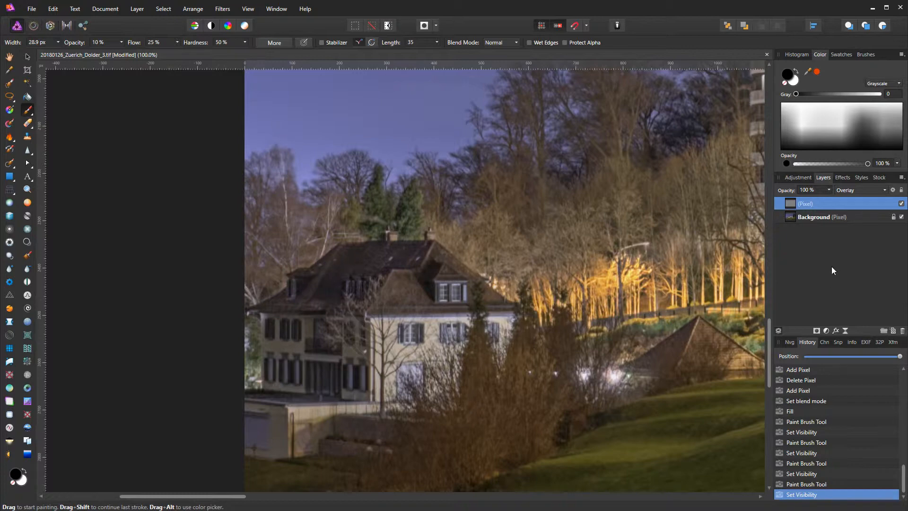
# Try reducing the strength of the gray Overlay layer by lowering its opacity to about 71%
pyautogui.click(828, 190)
pyautogui.moveTo(830, 201); pyautogui.dragTo(791, 204)
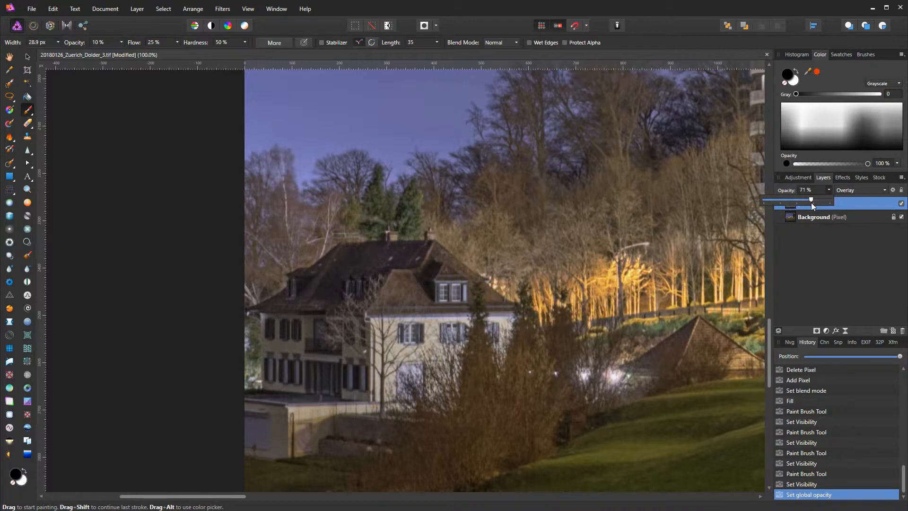
pyautogui.moveTo(811, 202); pyautogui.dragTo(816, 203)
pyautogui.click(798, 220)
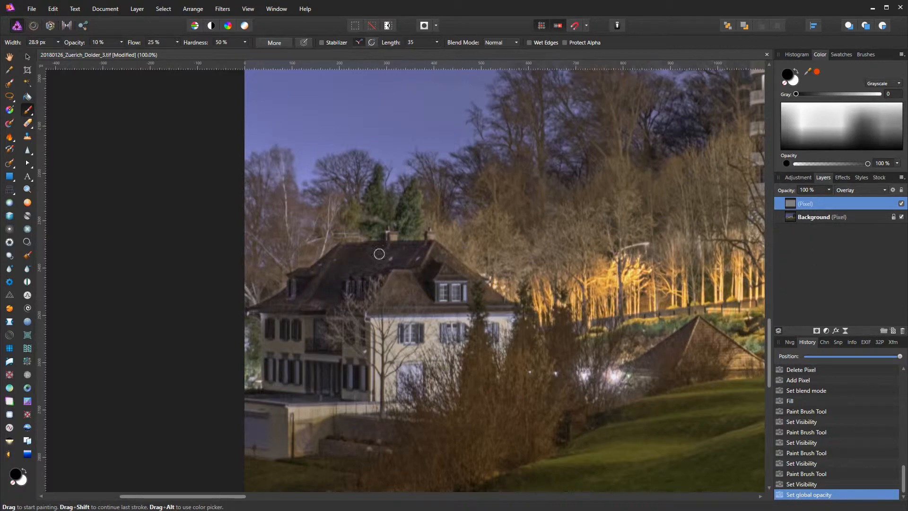
# Duplicate the Overlay layer at 40% opacity, and toggle both gray layers together to compare the intensified effect
pyautogui.rightClick(811, 206)
pyautogui.click(804, 289)
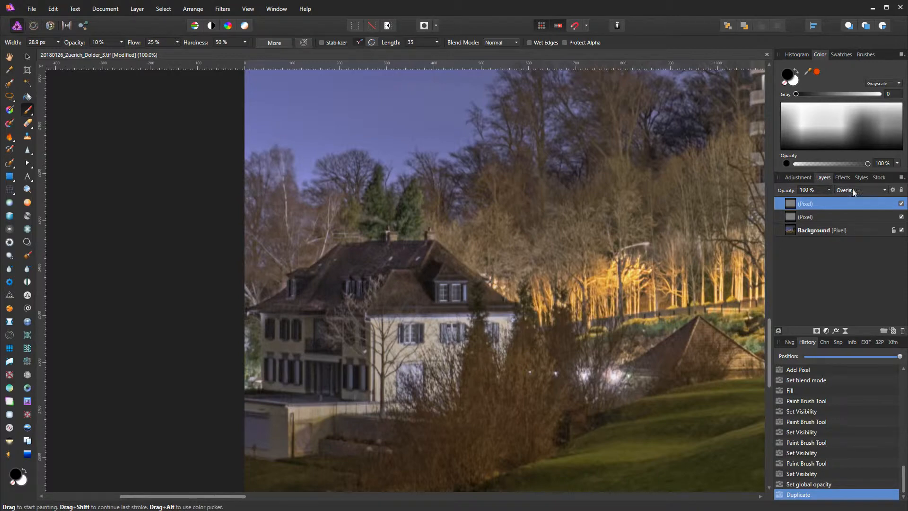
pyautogui.click(829, 189)
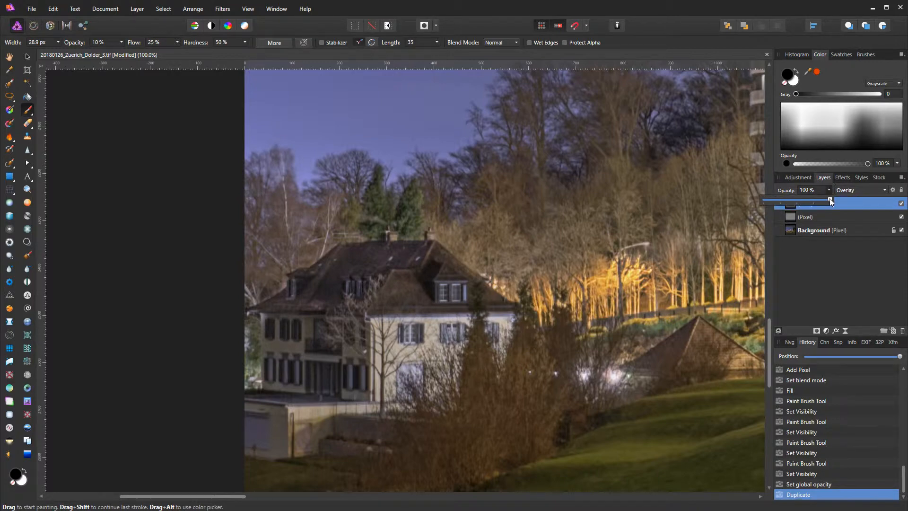
pyautogui.moveTo(830, 201); pyautogui.dragTo(771, 197)
pyautogui.moveTo(790, 195); pyautogui.dragTo(790, 194)
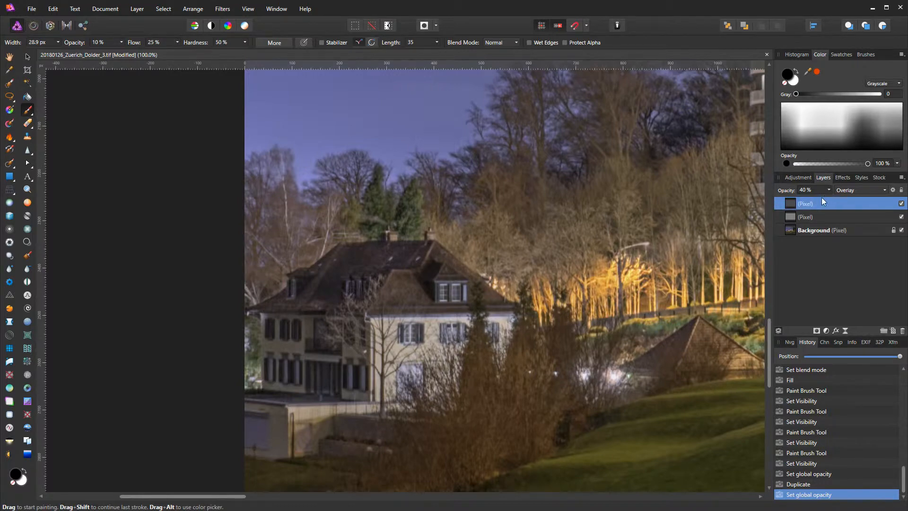
pyautogui.keyDown('ctrl'); pyautogui.click(879, 216); pyautogui.keyUp('ctrl')
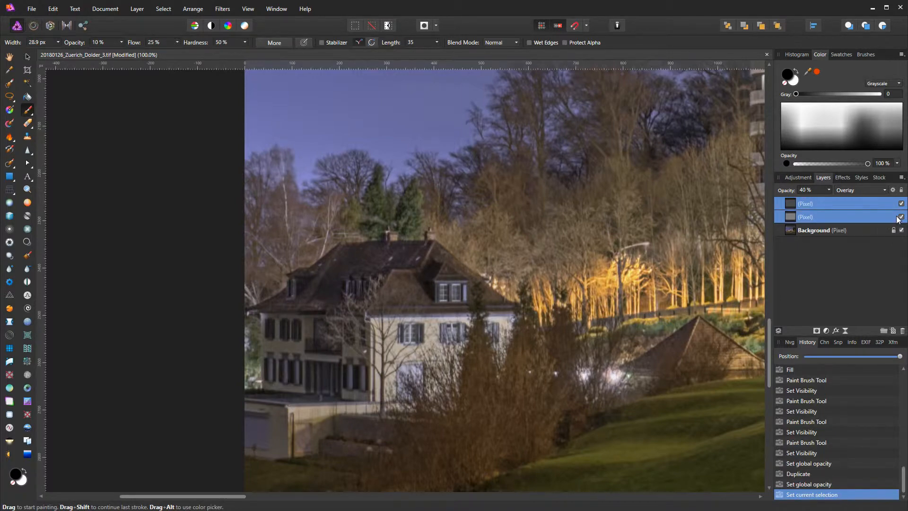
pyautogui.click(901, 217)
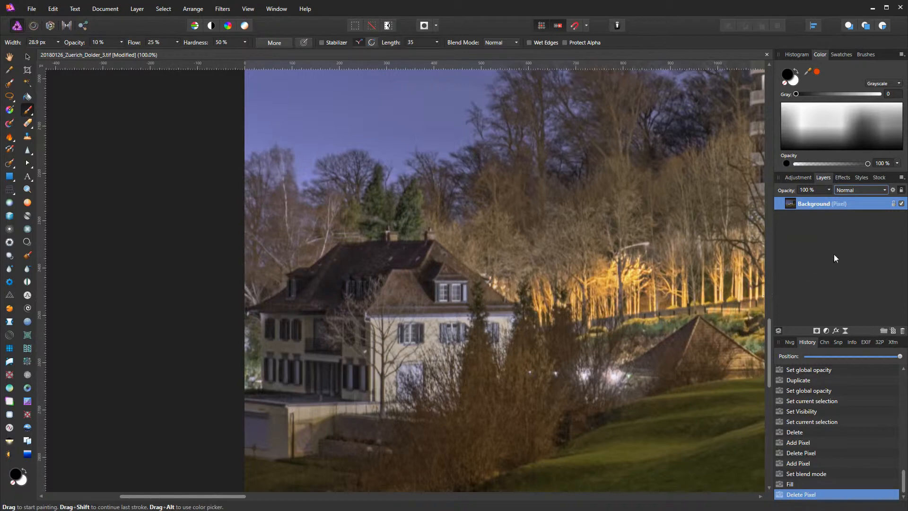
# Add a new pixel layer above the Background and set its blend mode to Overlay
pyautogui.click(893, 330)
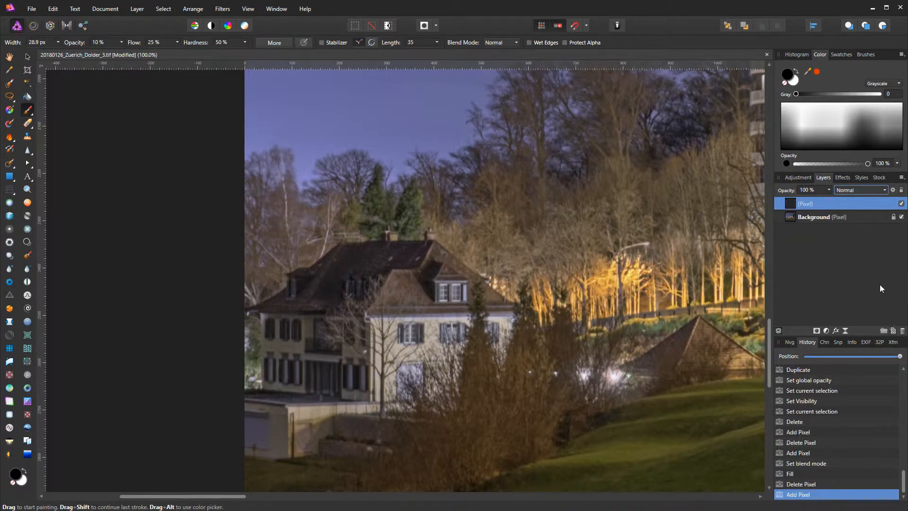
pyautogui.click(882, 191)
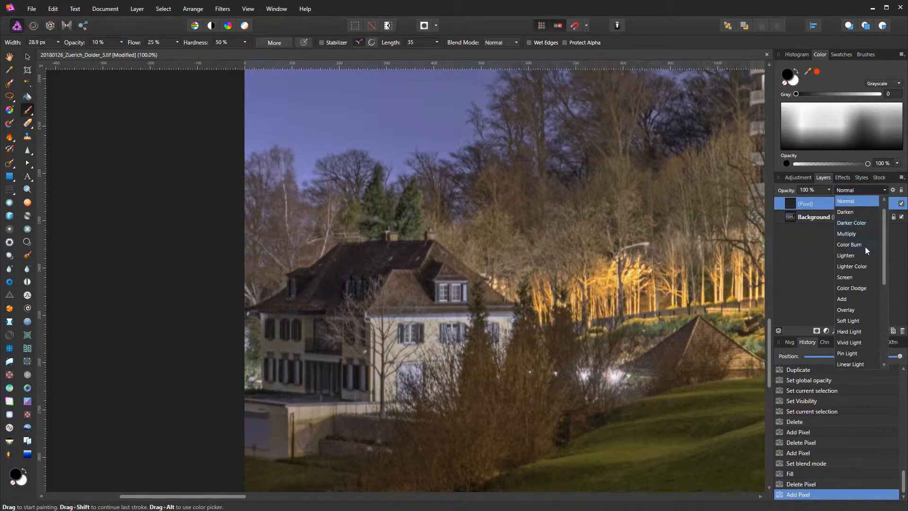
pyautogui.click(855, 311)
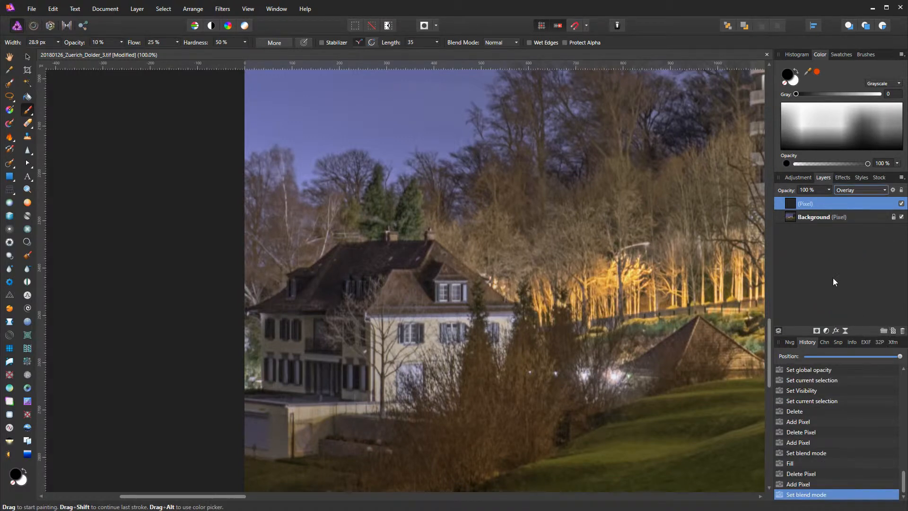
# Shape the new layer's source layer blend range to hold 100% output up to 80% input and fall to 0% at 90.1%
pyautogui.click(893, 190)
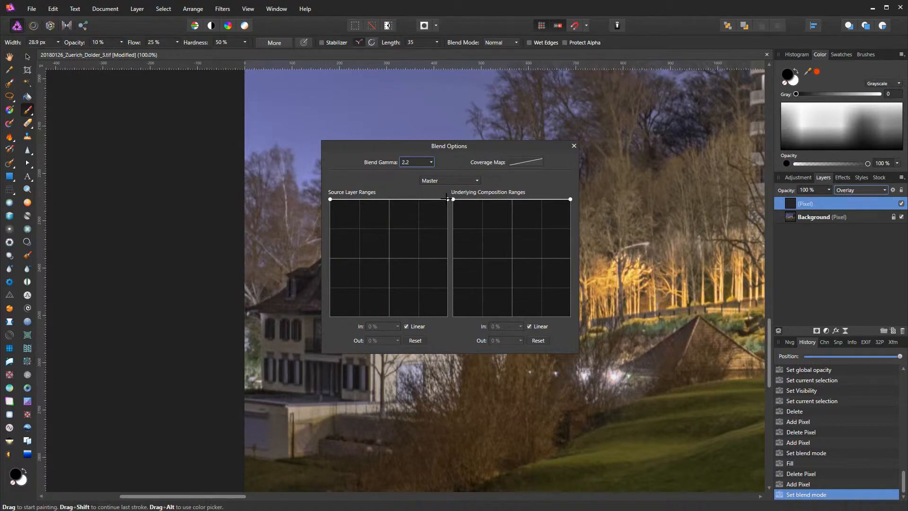
pyautogui.moveTo(446, 198); pyautogui.dragTo(450, 323)
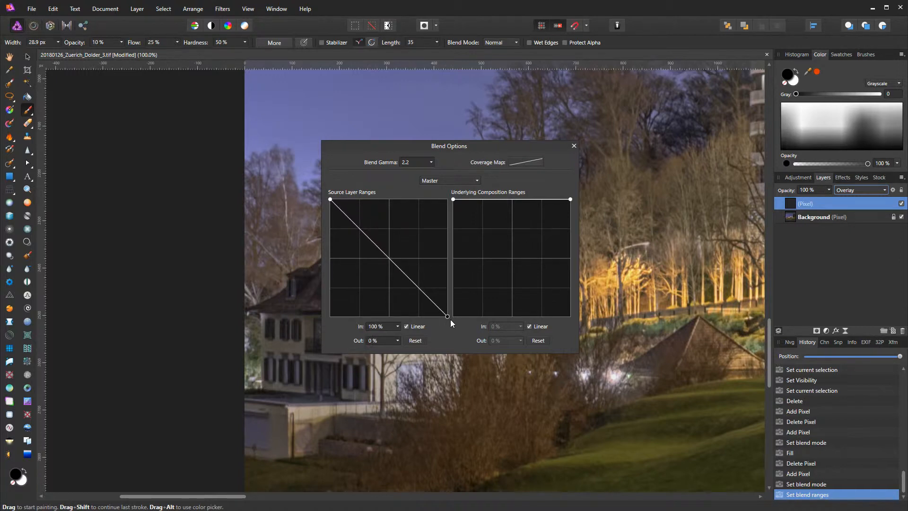
pyautogui.click(388, 258)
pyautogui.moveTo(389, 258); pyautogui.dragTo(424, 201)
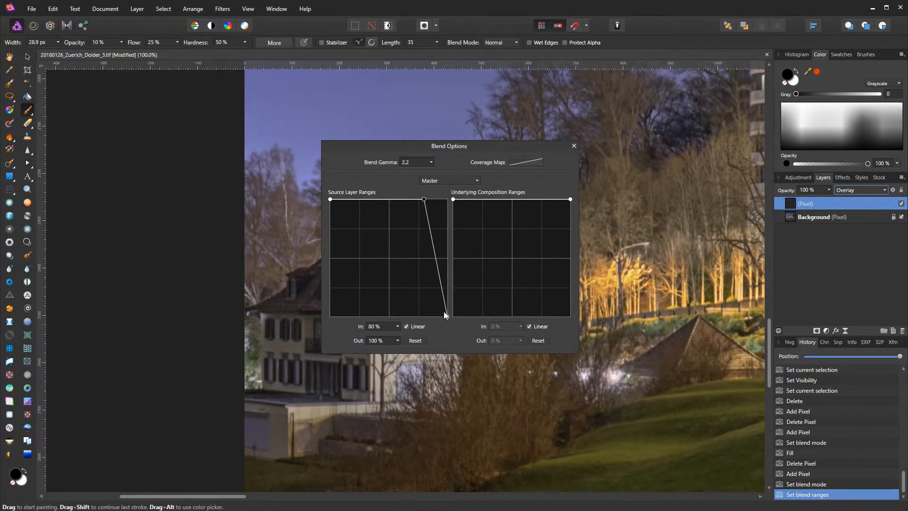
pyautogui.moveTo(447, 316); pyautogui.dragTo(436, 320)
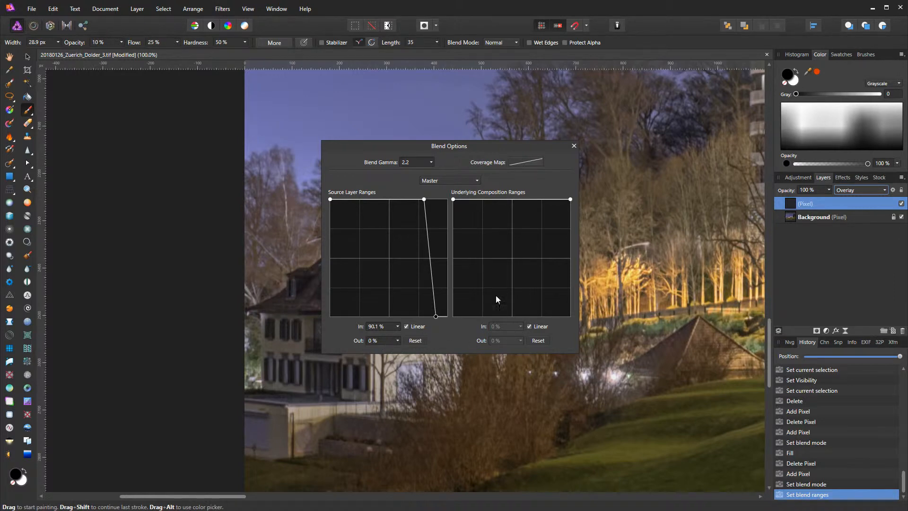
pyautogui.click(573, 146)
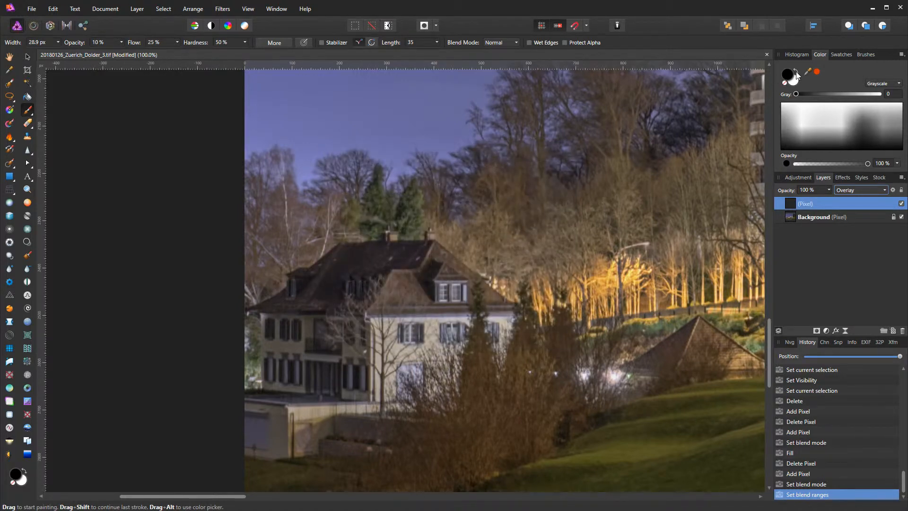
# Swap the brush colour to white and fill the isolated Overlay layer with custom gray 128 at 100% opacity, returning to the full image
pyautogui.click(796, 71)
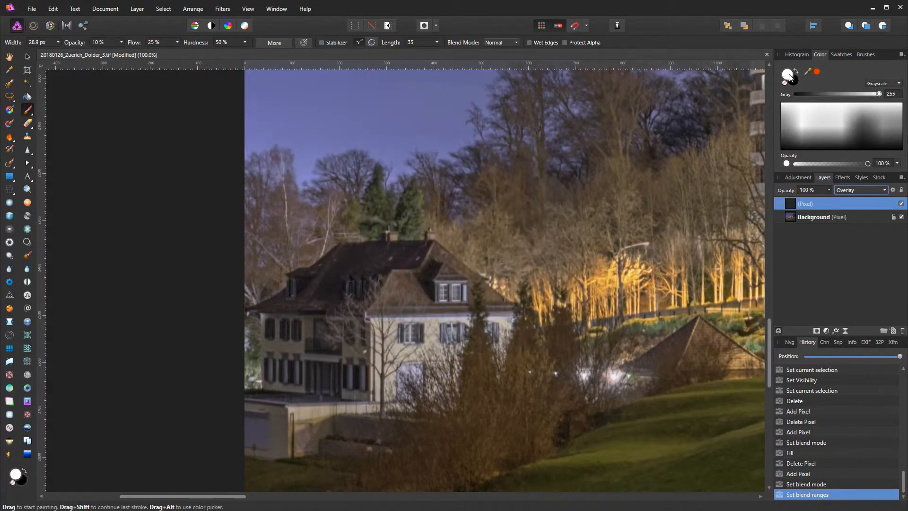
pyautogui.keyDown('alt'); pyautogui.click(789, 201); pyautogui.keyUp('alt')
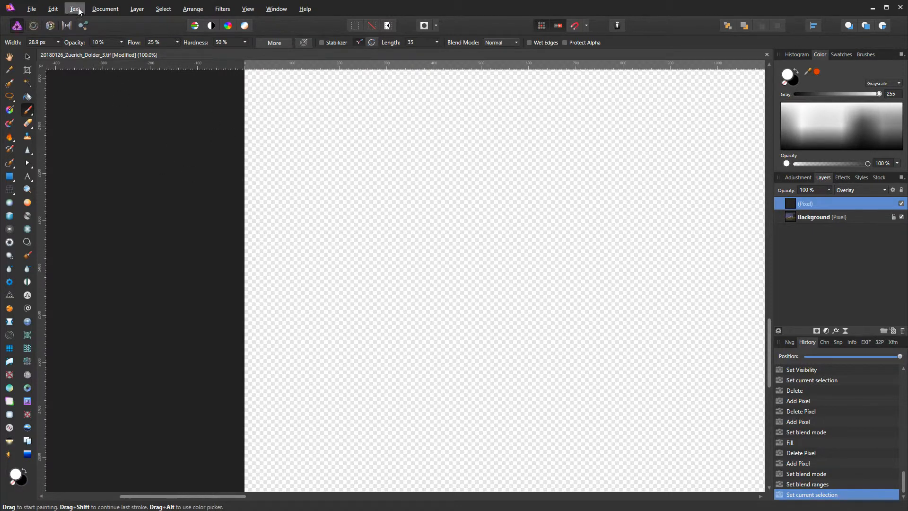
pyautogui.click(53, 9)
pyautogui.click(40, 129)
pyautogui.click(701, 405)
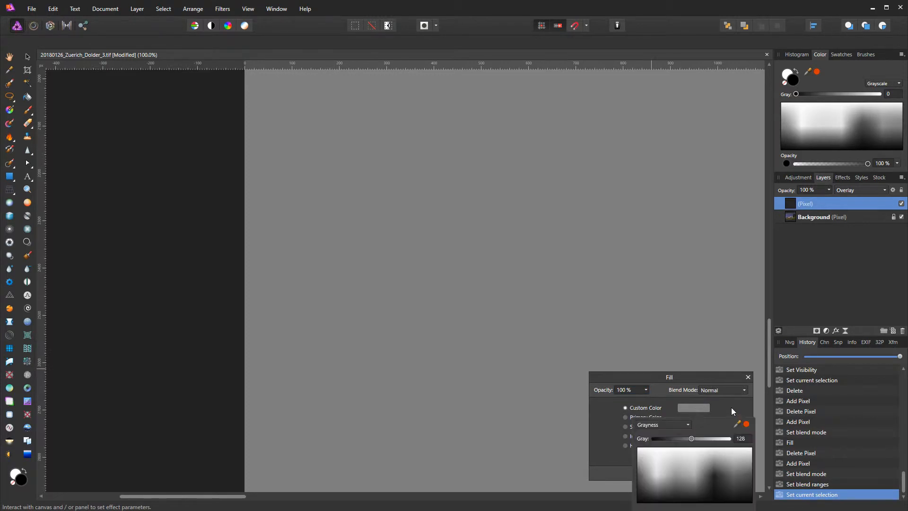
pyautogui.click(690, 473)
pyautogui.press('b')
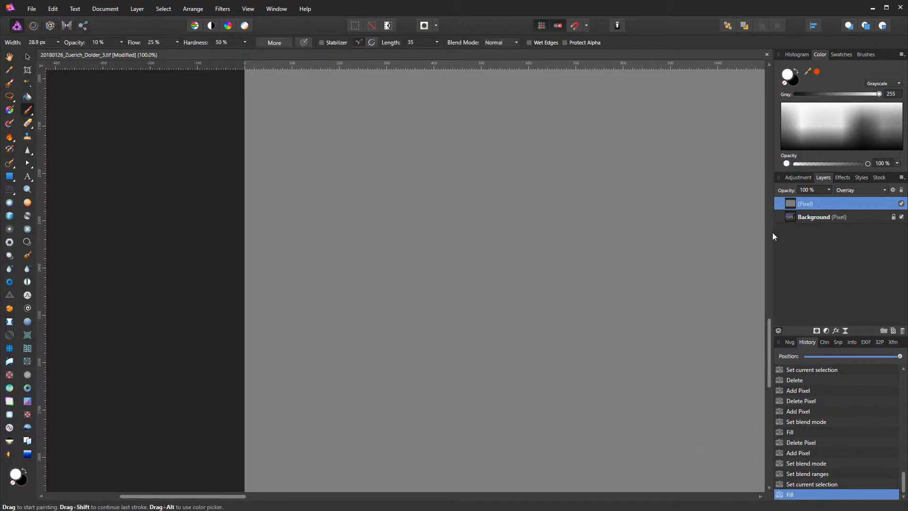
pyautogui.click(798, 216)
pyautogui.click(796, 204)
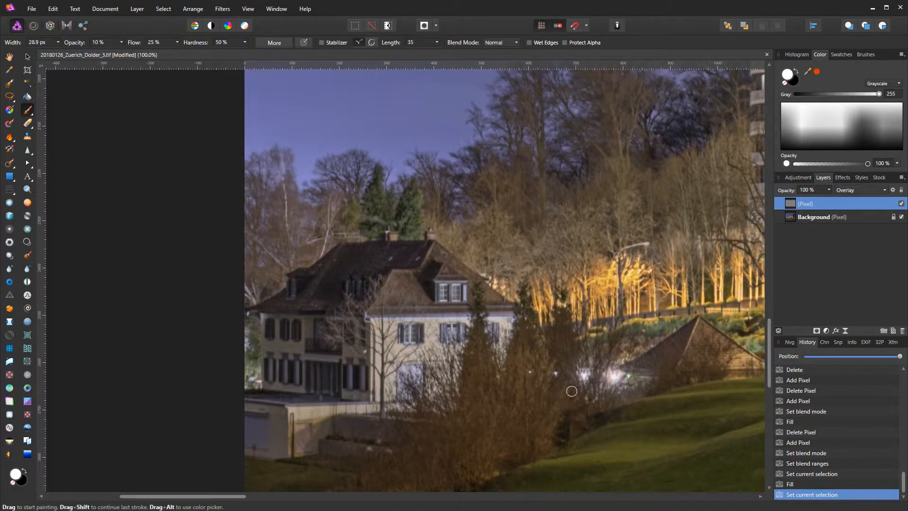
# Paint white on the Overlay layer over the bright lights behind the bushes, and compare before and after
pyautogui.moveTo(603, 385); pyautogui.dragTo(587, 368)
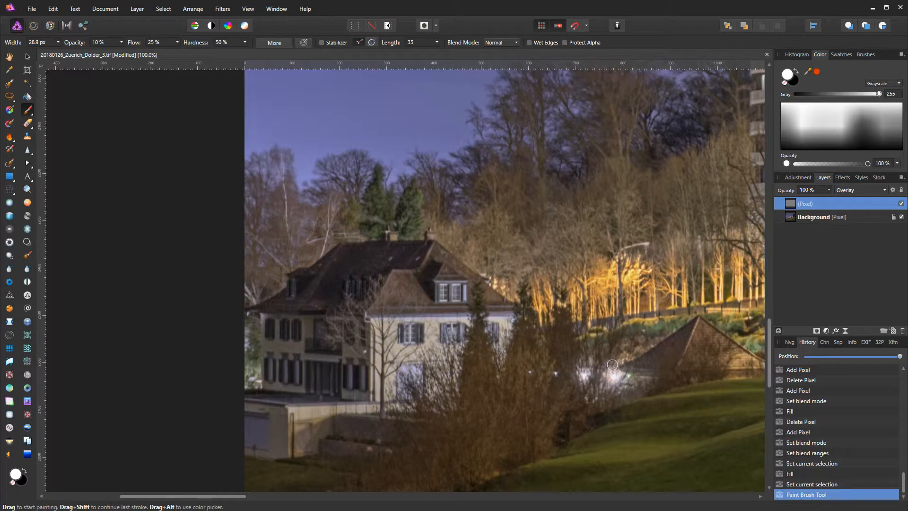
pyautogui.moveTo(609, 379)
pyautogui.mouseDown()
pyautogui.moveTo(595, 393)
pyautogui.moveTo(580, 372)
pyautogui.moveTo(588, 394)
pyautogui.moveTo(579, 376)
pyautogui.mouseUp()
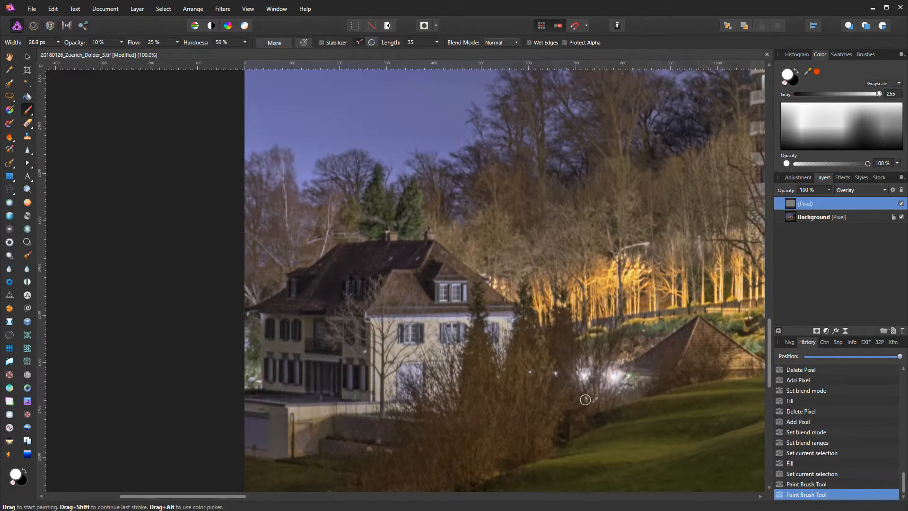
pyautogui.click(901, 203)
pyautogui.click(901, 204)
pyautogui.click(902, 204)
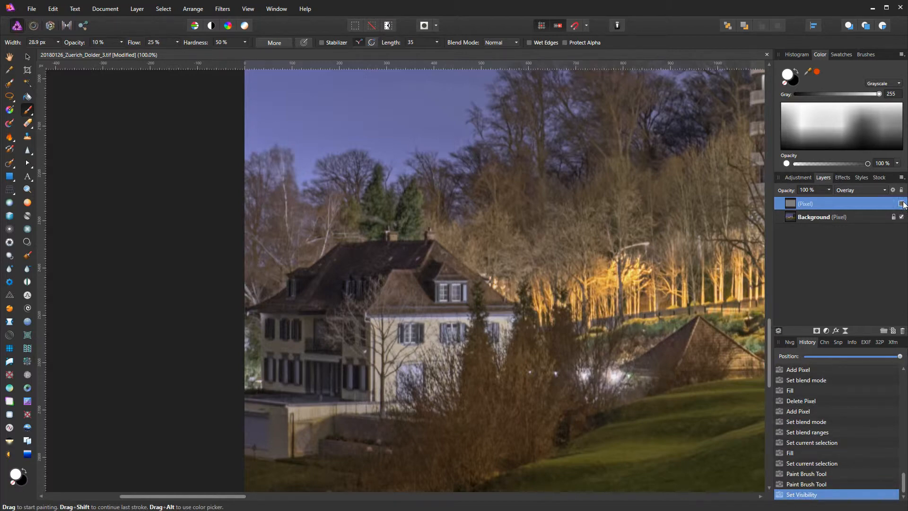
pyautogui.click(901, 203)
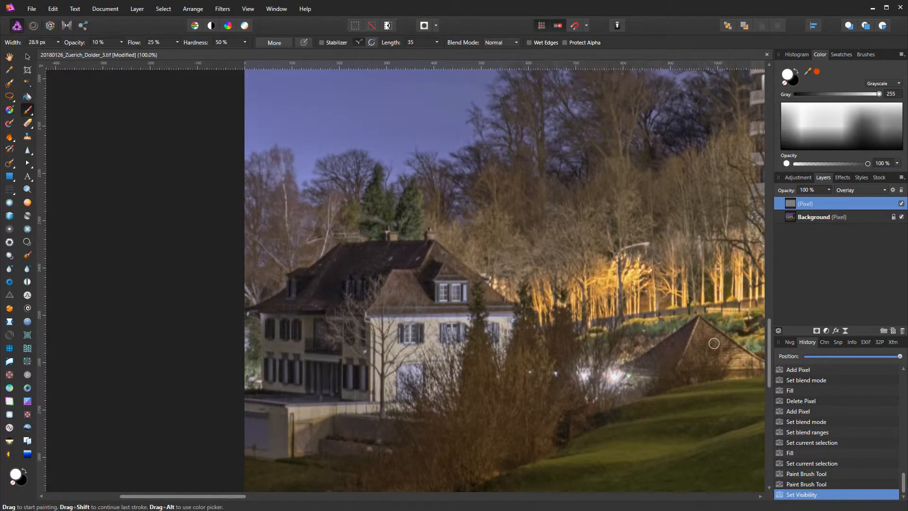
# Examine the lights behind the bushes up close with the Overlay layer shown and hidden
pyautogui.scroll(4, 638, 401)
pyautogui.scroll(1, 585, 393)
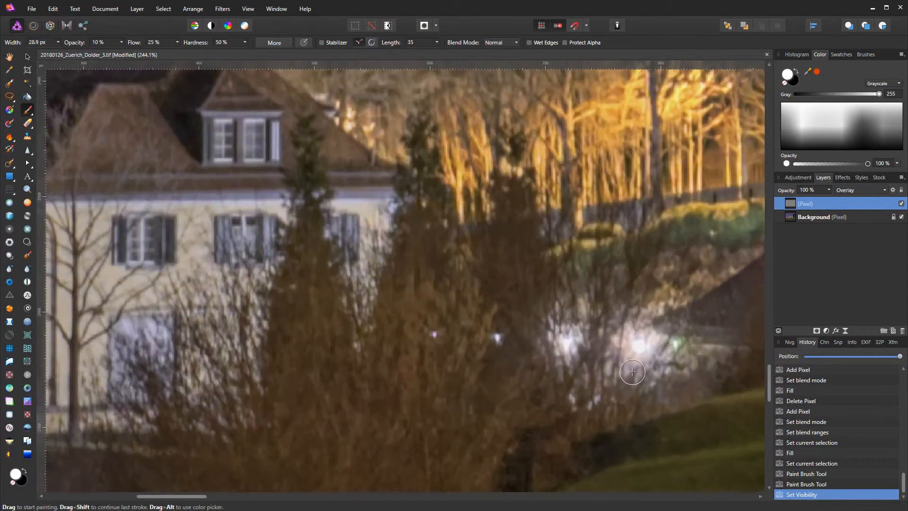
pyautogui.moveTo(500, 456); pyautogui.dragTo(325, 430)
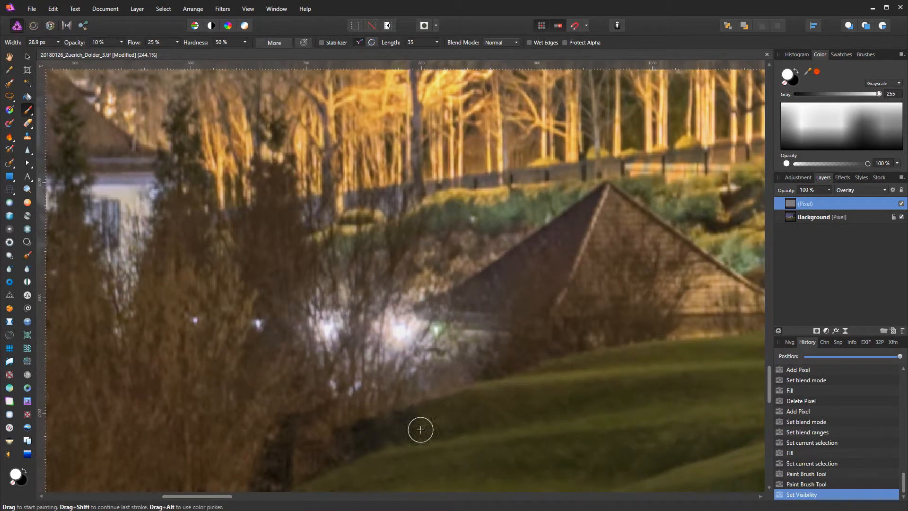
pyautogui.click(901, 203)
pyautogui.click(901, 204)
pyautogui.click(902, 204)
pyautogui.click(901, 204)
pyautogui.click(902, 204)
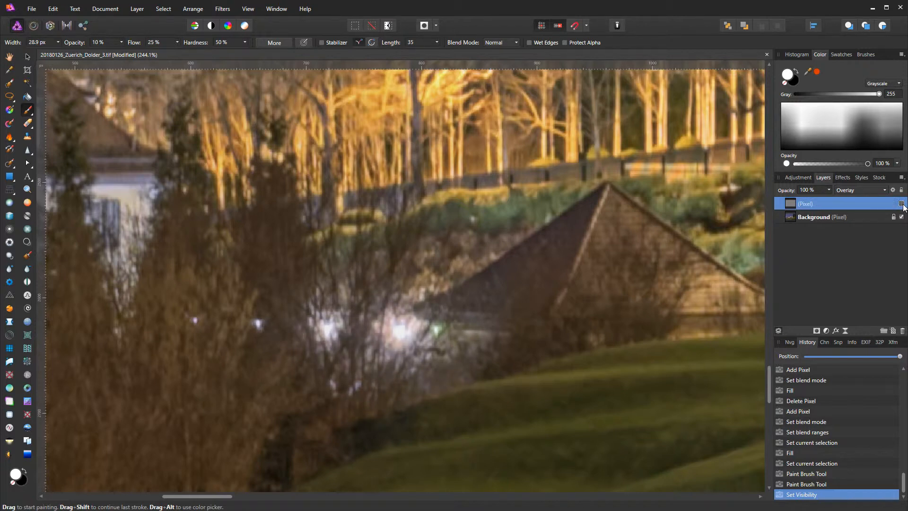
pyautogui.click(902, 204)
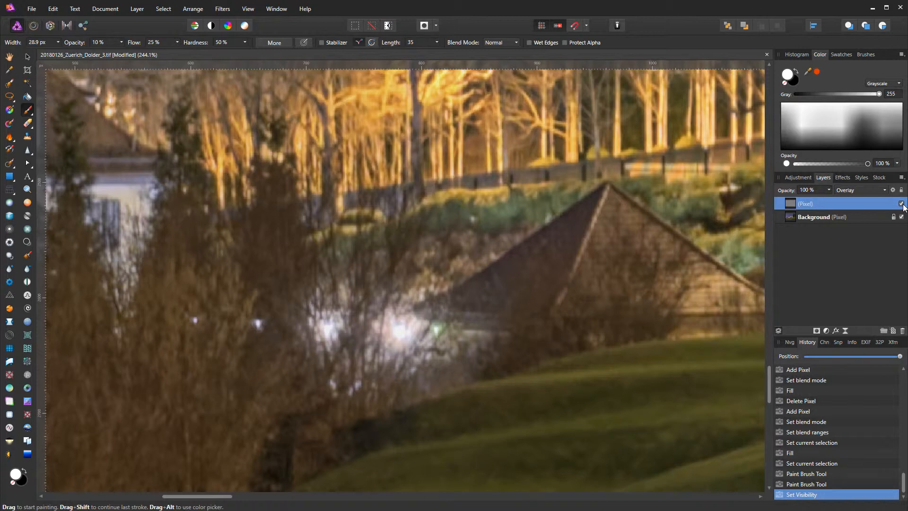
pyautogui.click(901, 203)
pyautogui.click(901, 203)
pyautogui.scroll(-4, 413, 290)
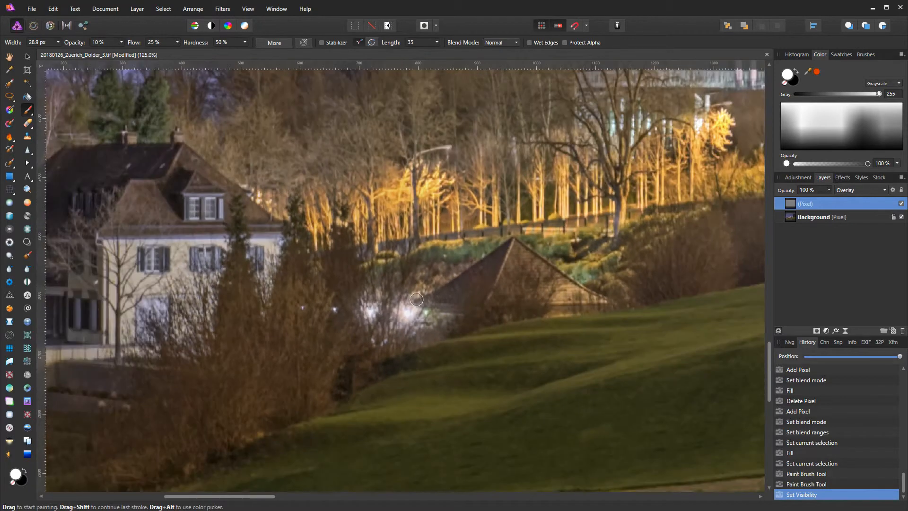
pyautogui.scroll(-1, 415, 311)
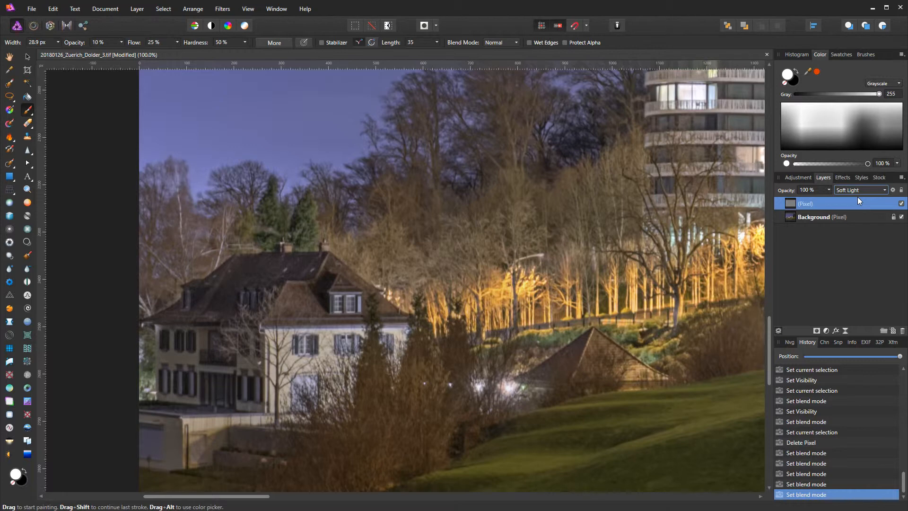
# Set the gray layer's blend mode back to Overlay
pyautogui.click(869, 189)
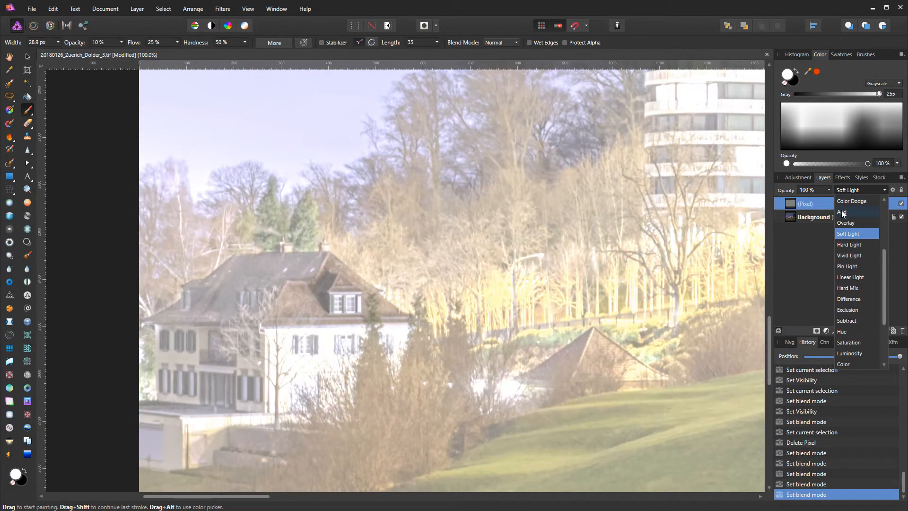
pyautogui.click(841, 210)
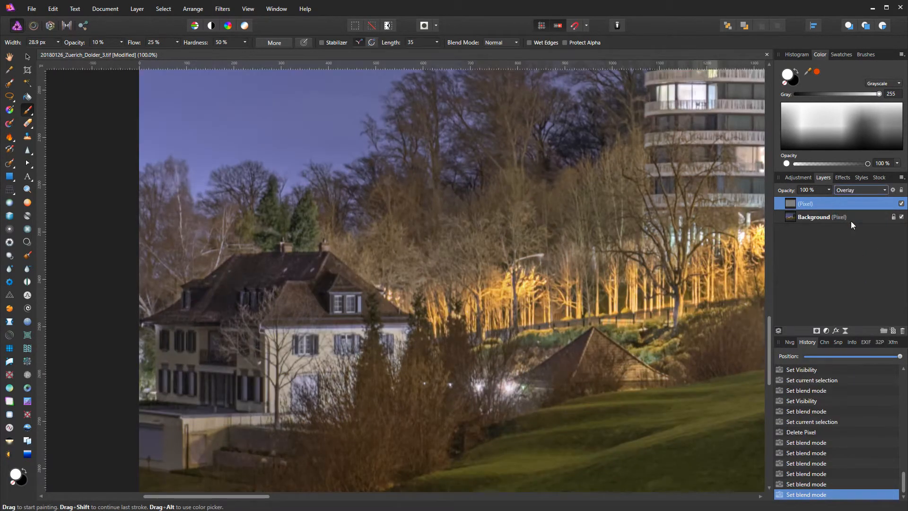